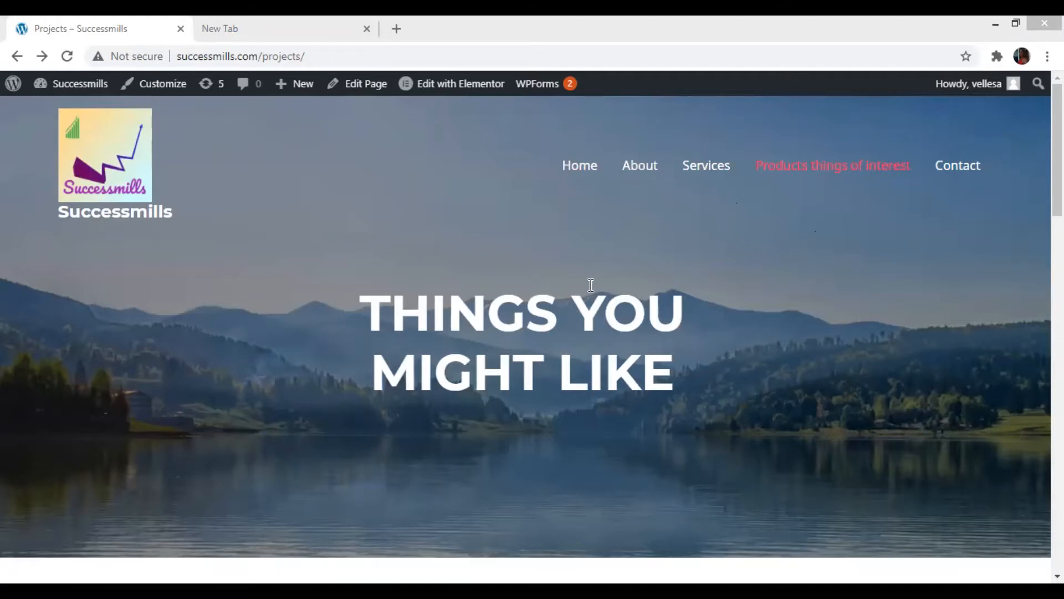
Leave the WordPress Projects page and switch to a new Chrome tab showing Google
mouse_move(564, 113)
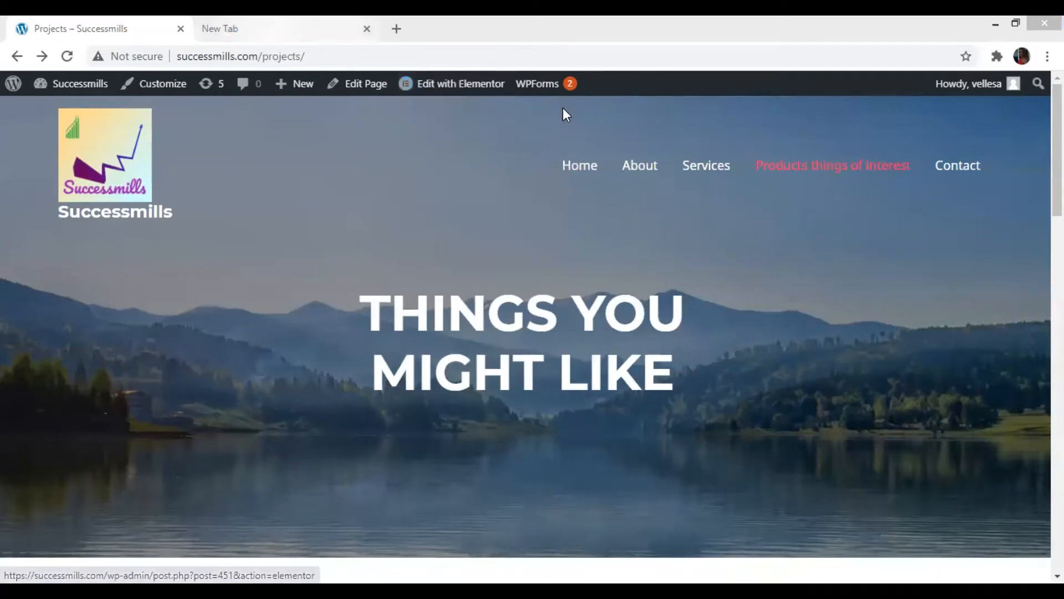
left_click(266, 28)
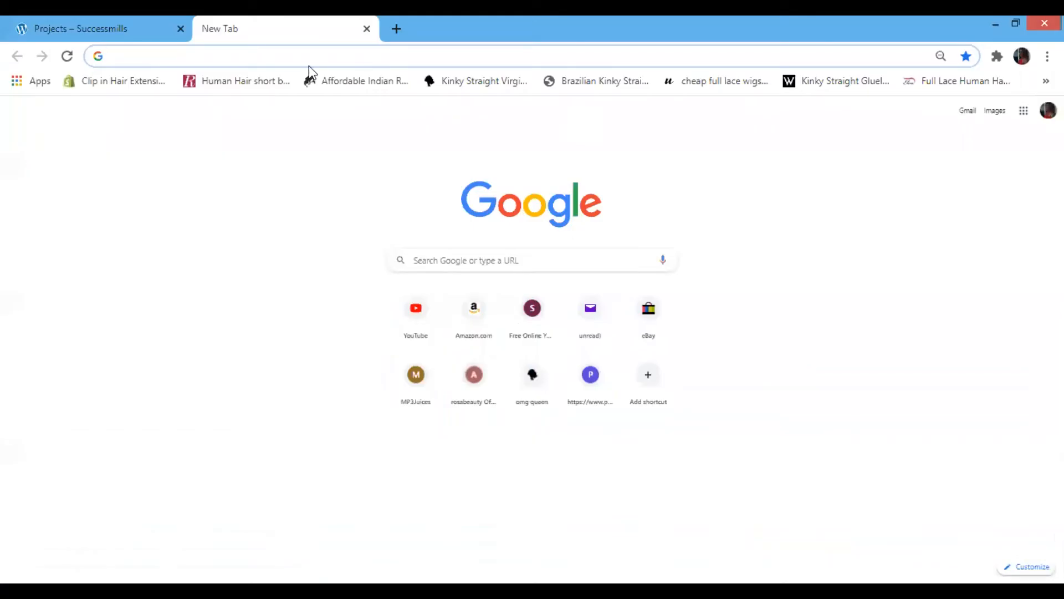
Enter PAY in the address bar and accept the paypal.com suggestion
type("PAY")
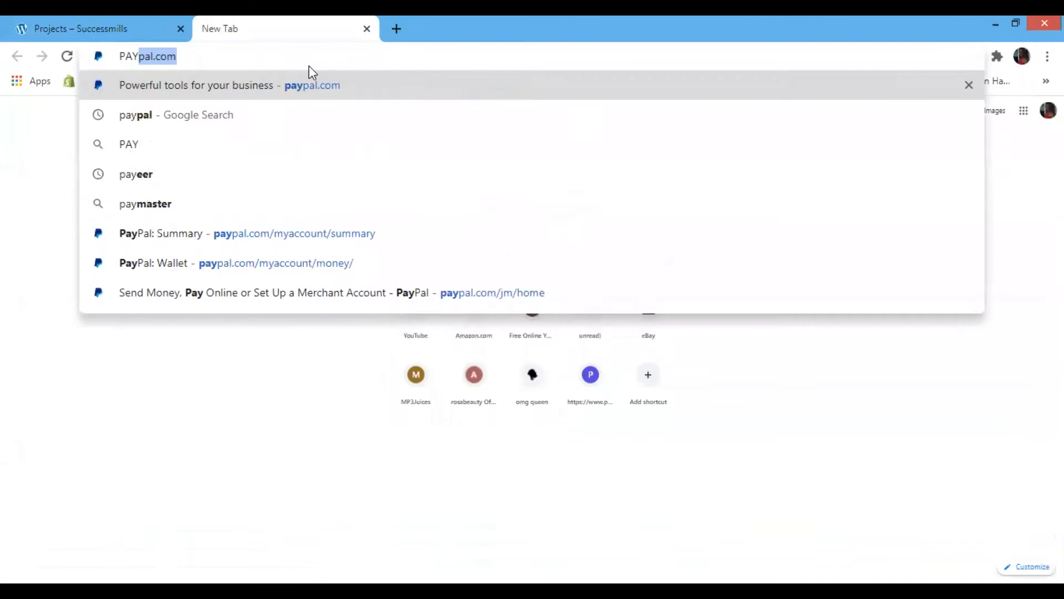
key("Return")
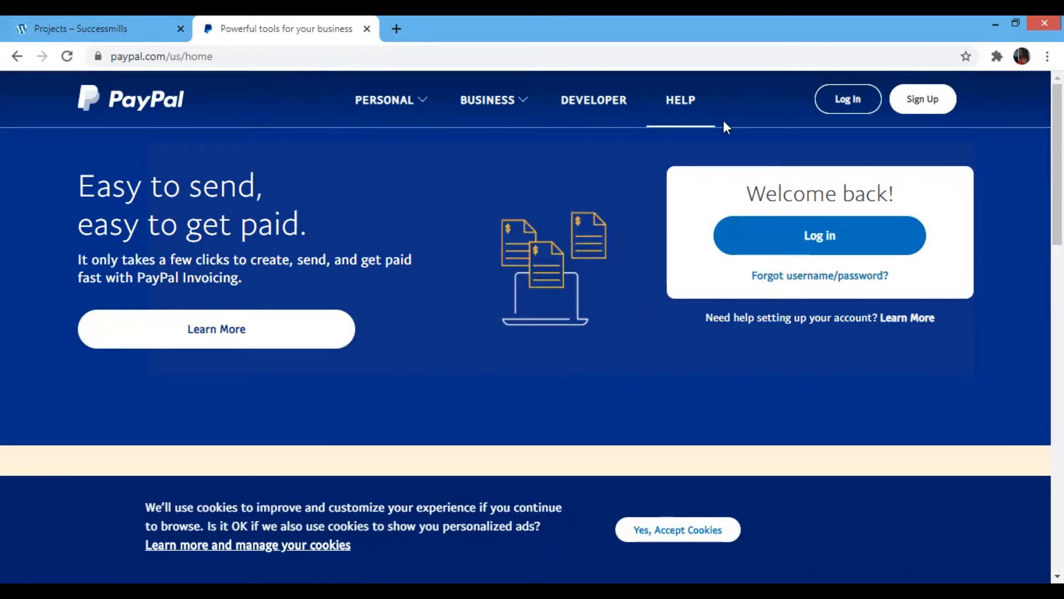
Log in to PayPal with the saved credentials and hide the dashboard banner
left_click(838, 107)
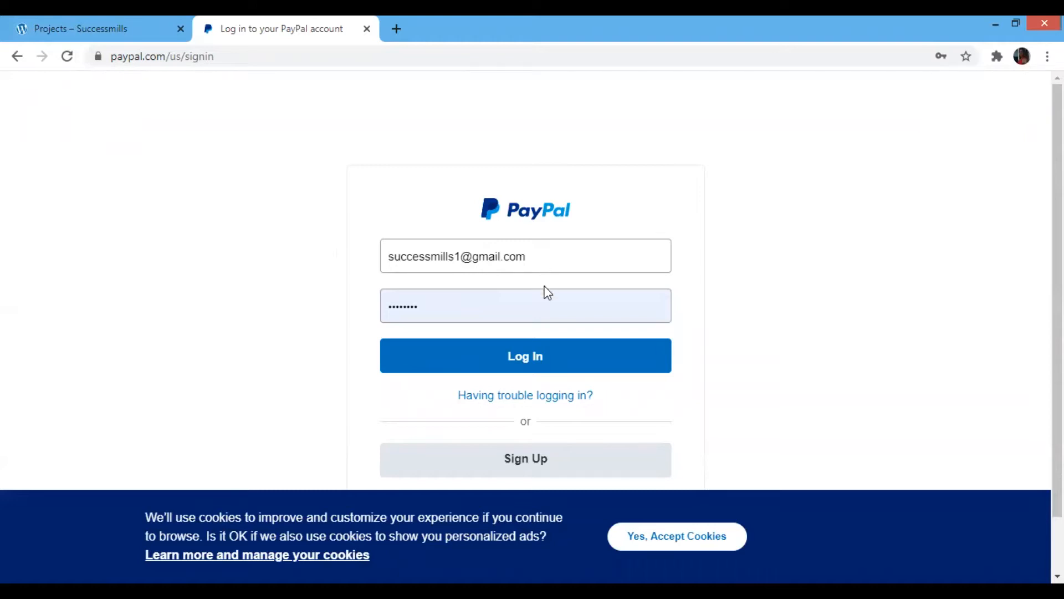
left_click(536, 368)
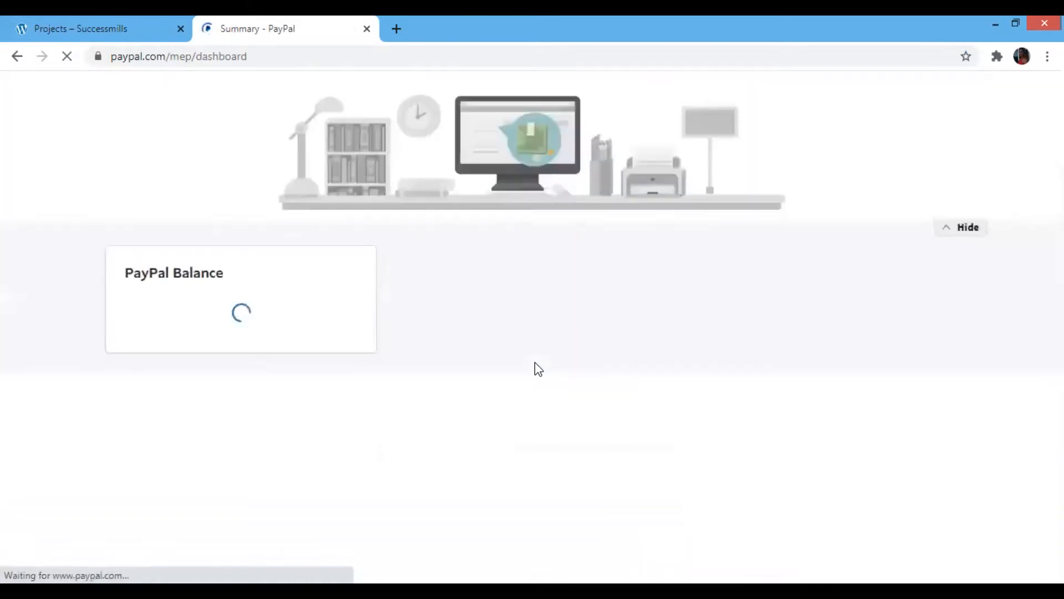
left_click(975, 233)
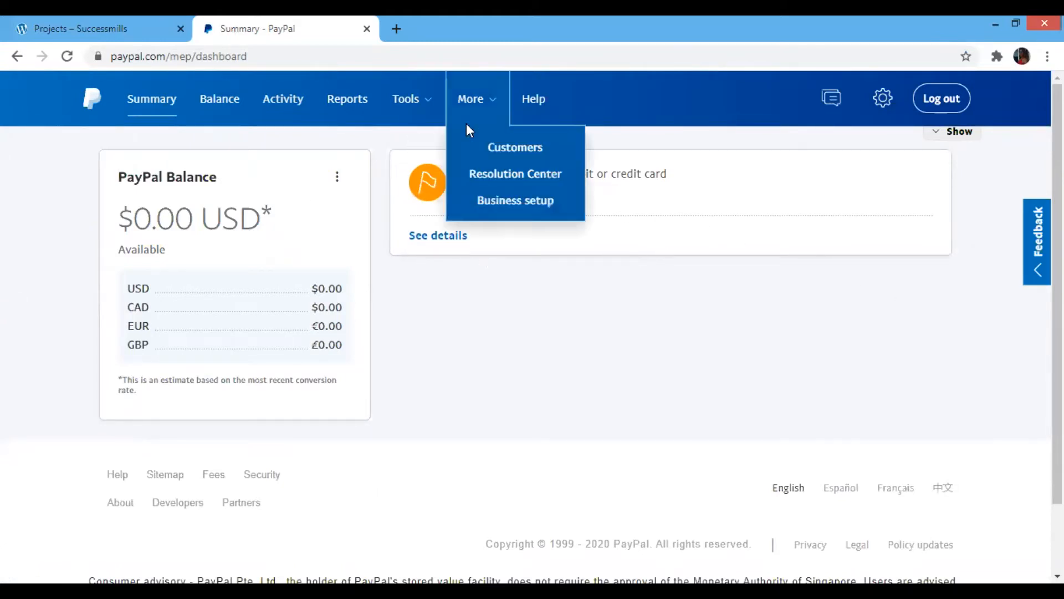
Open the PayPal buttons tool from Tools > All Tools
mouse_move(459, 129)
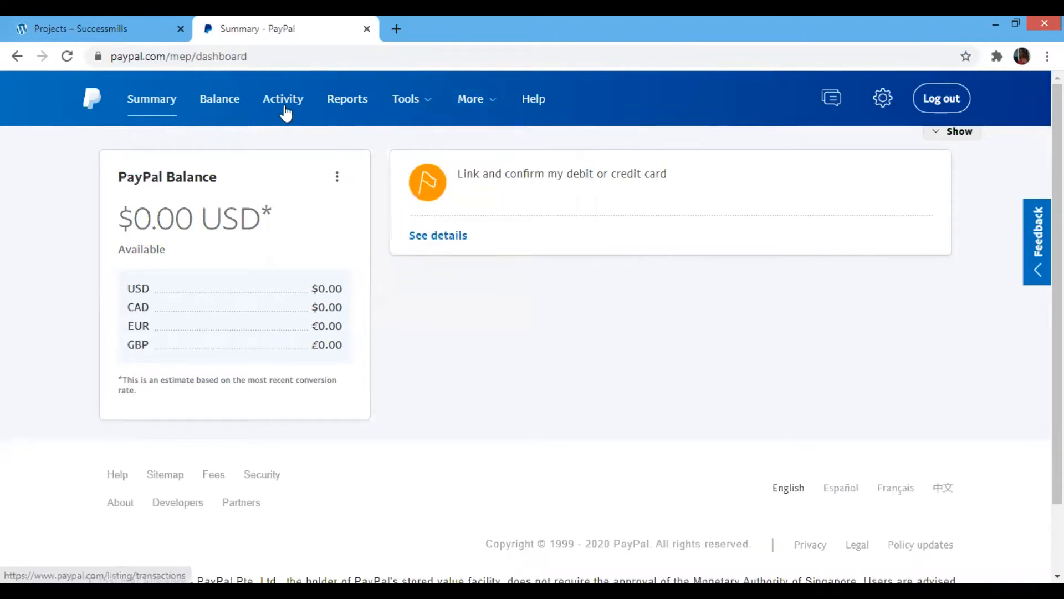
mouse_move(423, 107)
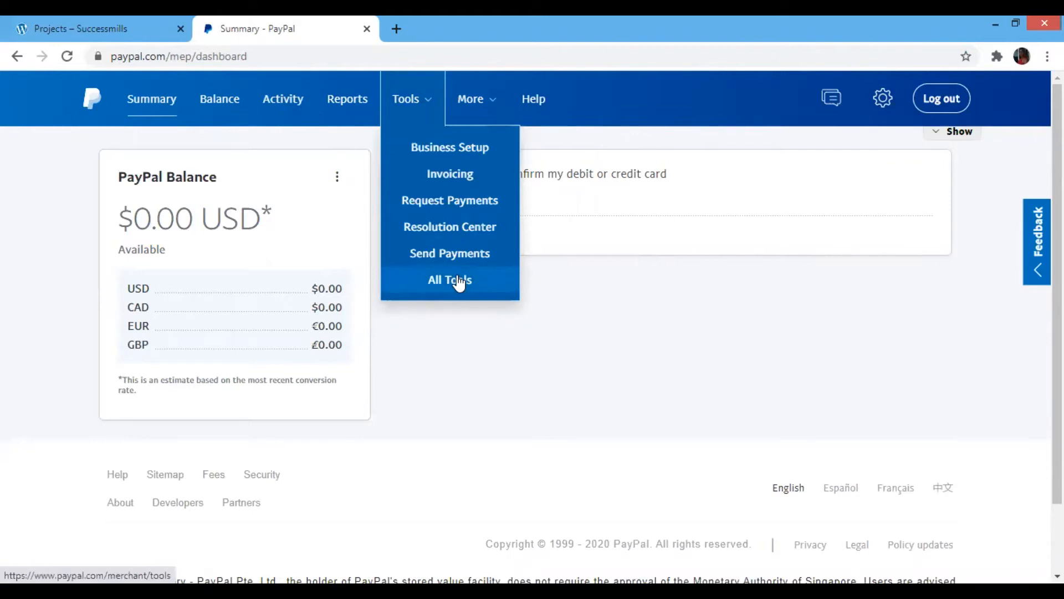
left_click(459, 282)
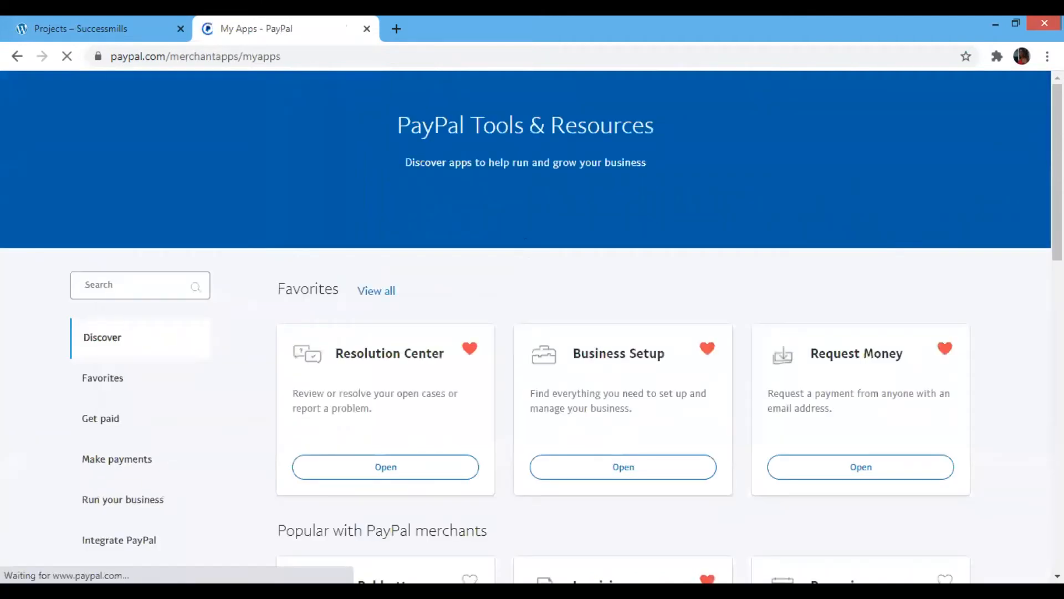
scroll(755, 216, "down", 2)
scroll(318, 337, "down", 5)
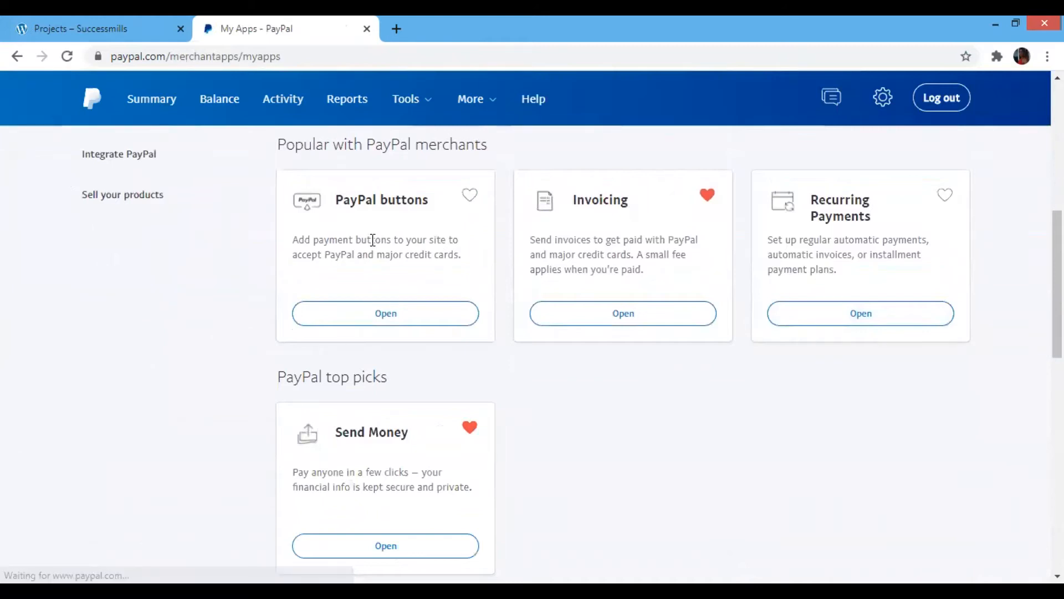
left_click(387, 320)
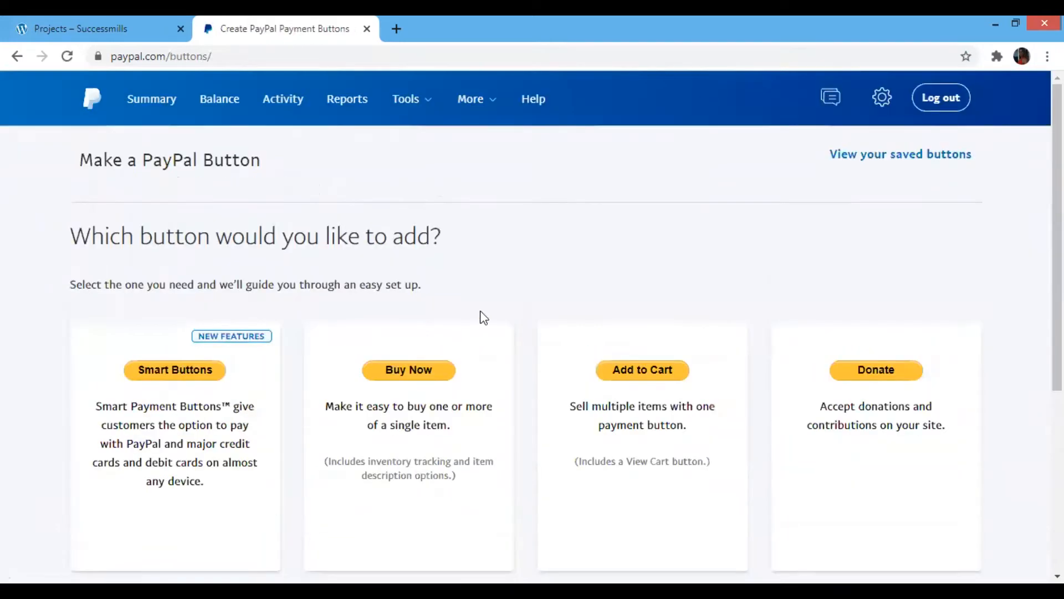
Choose Buy Now as the type of button to create
scroll(532, 332, "down", 1)
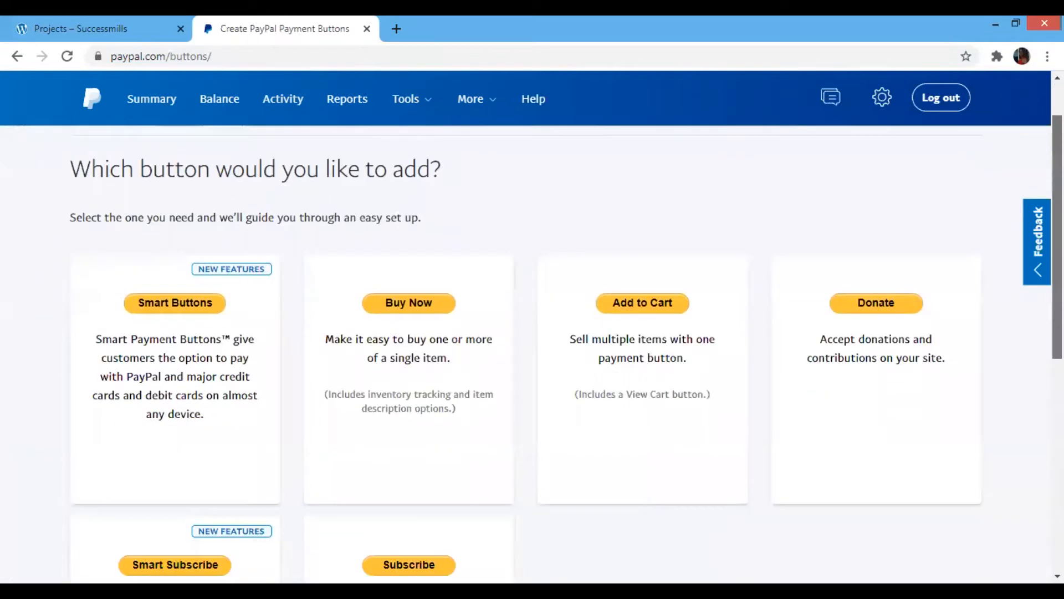
scroll(327, 309, "down", 1)
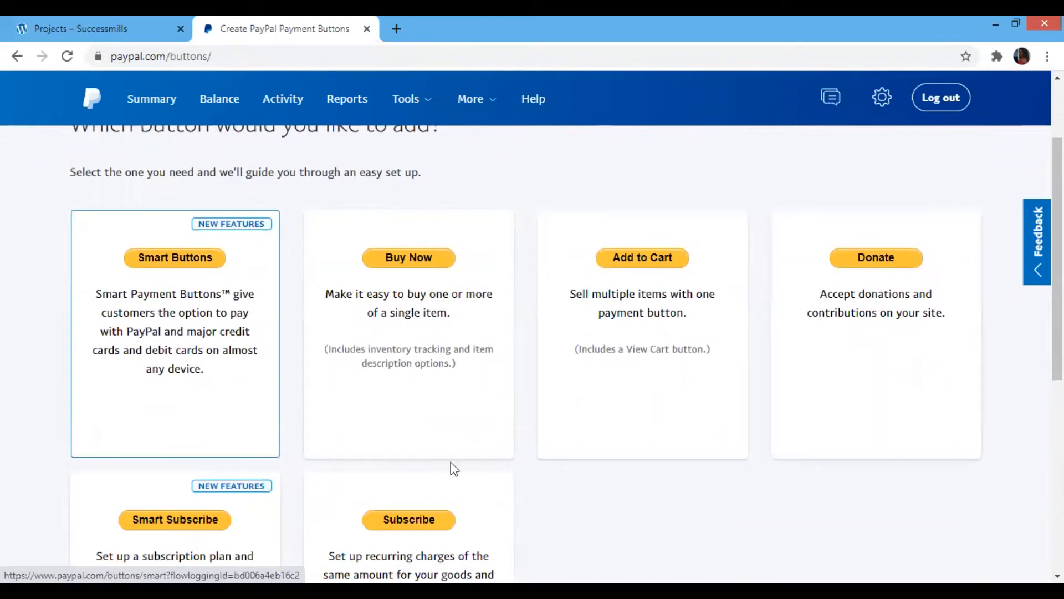
scroll(532, 355, "down", 3)
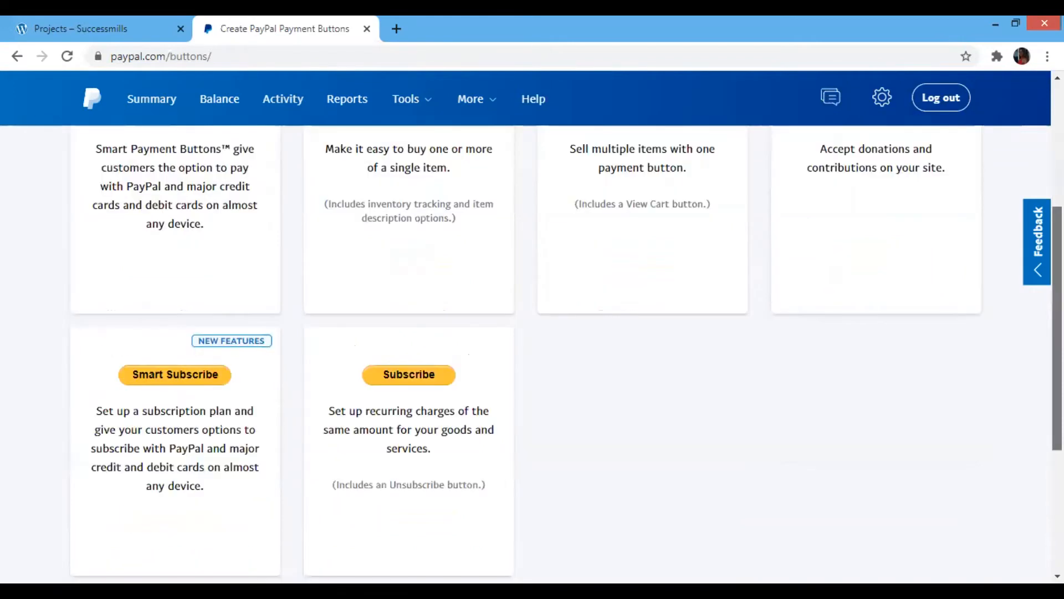
scroll(533, 355, "up", 3)
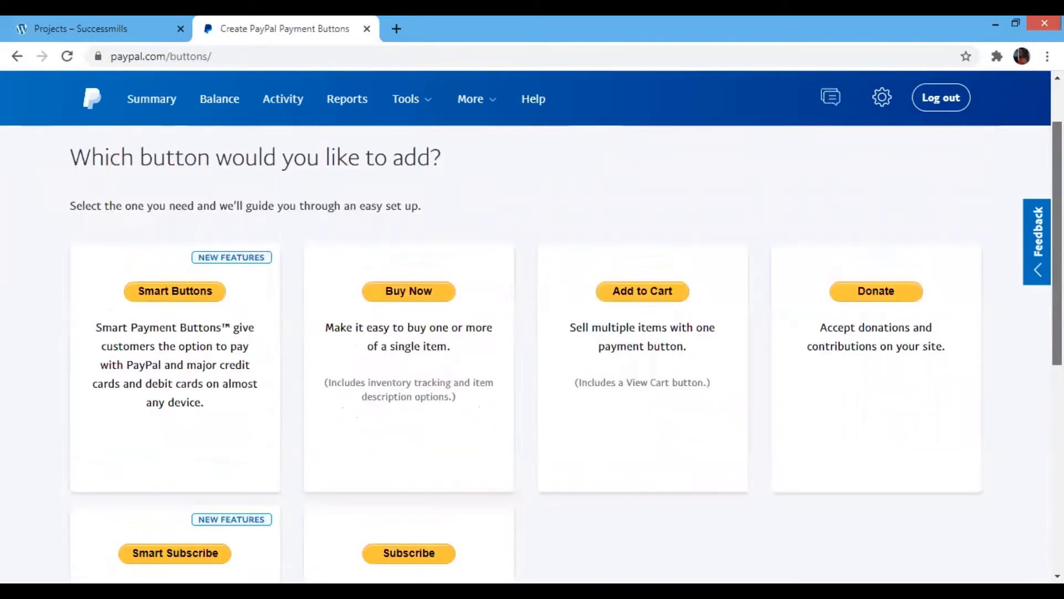
left_click(389, 292)
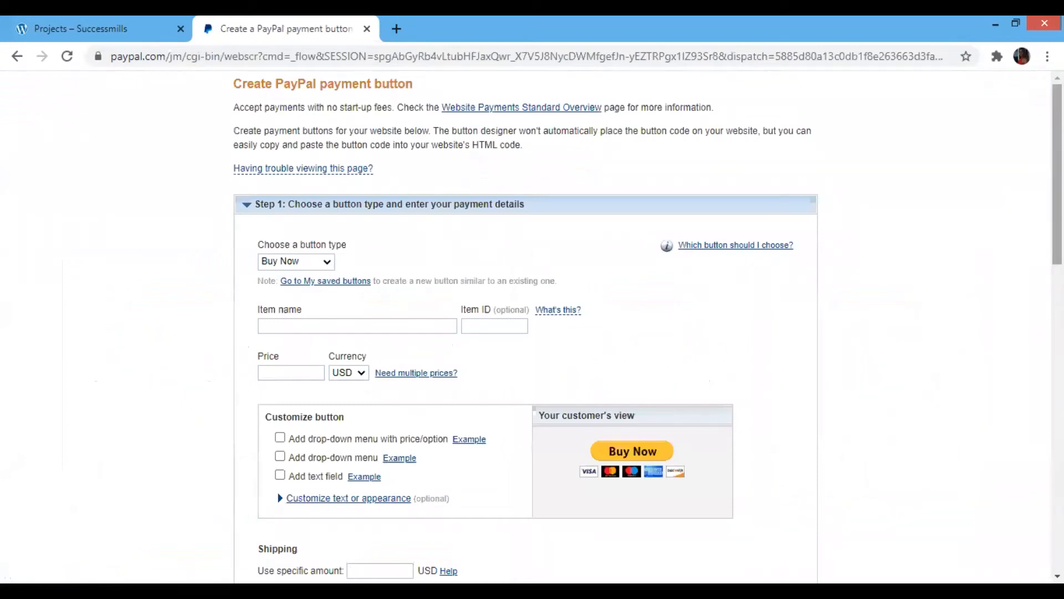
Preview the Subscriptions and Shopping cart button types, then reselect Buy Now
scroll(525, 327, "down", 4)
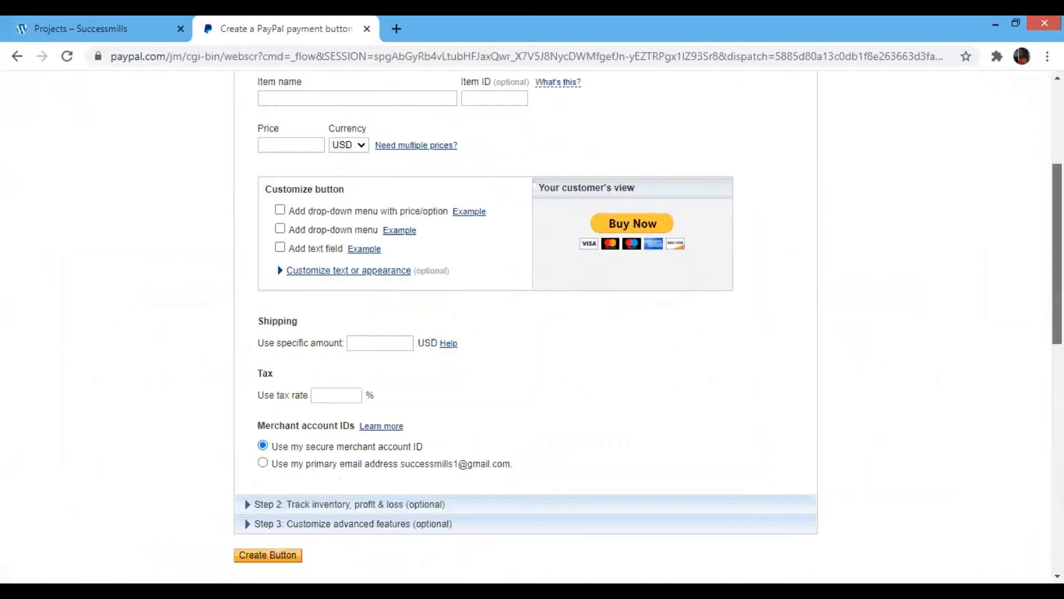
scroll(526, 327, "up", 4)
scroll(384, 252, "up", 1)
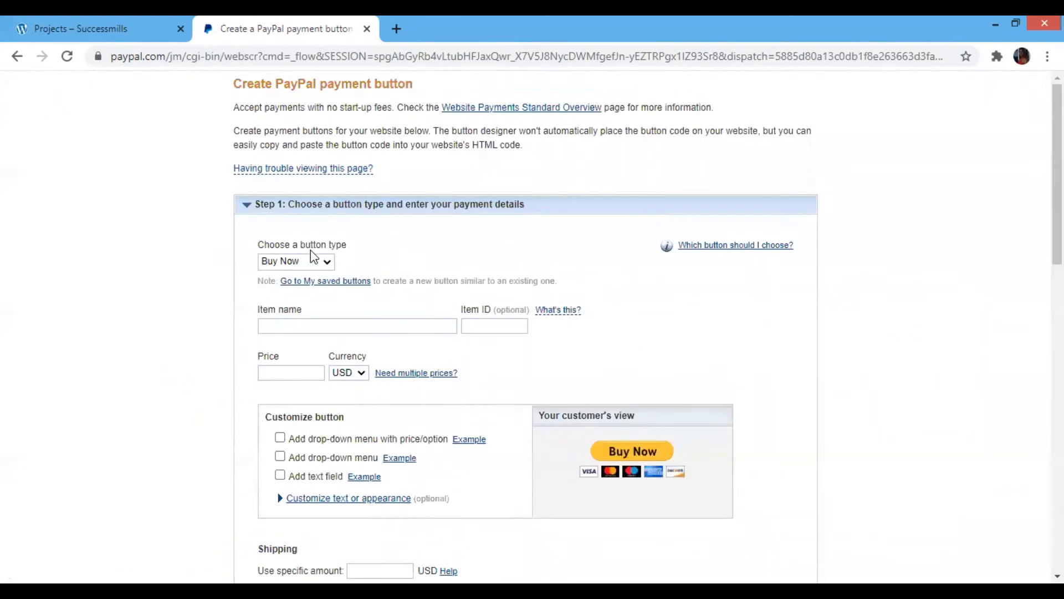
left_click(309, 262)
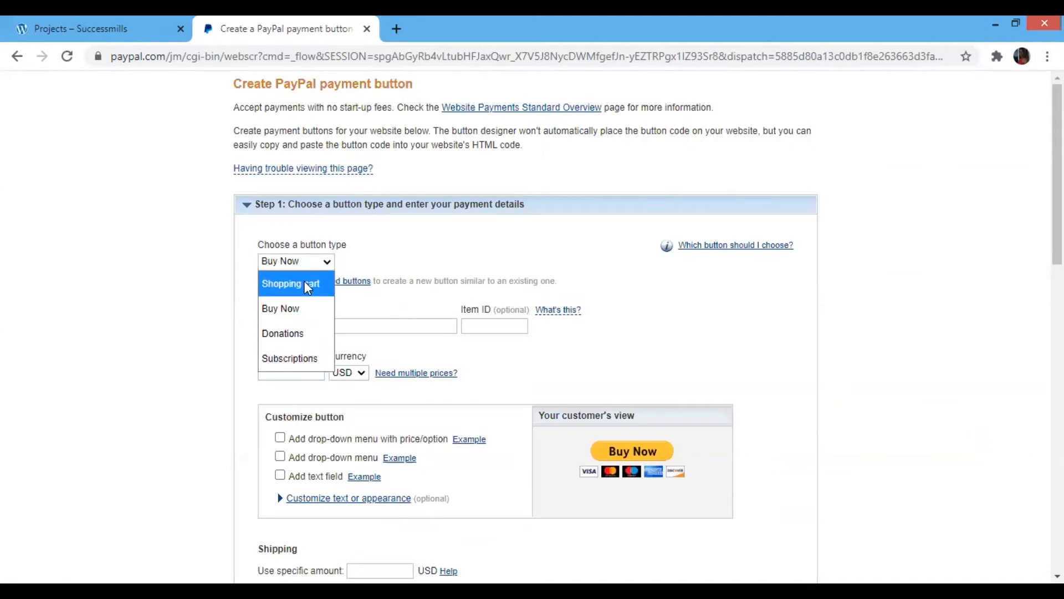
left_click(308, 318)
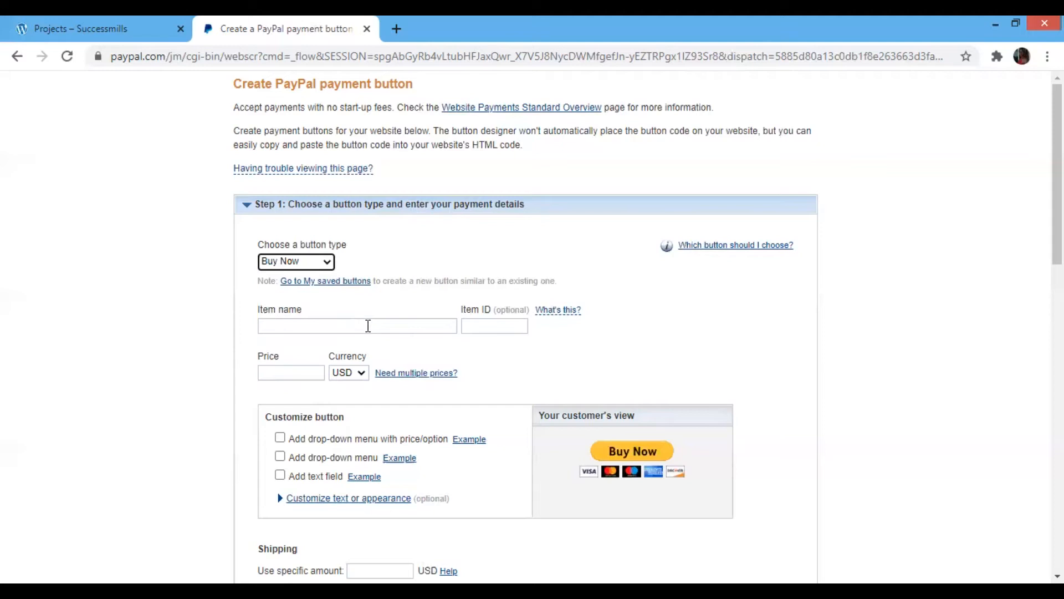
key("Down")
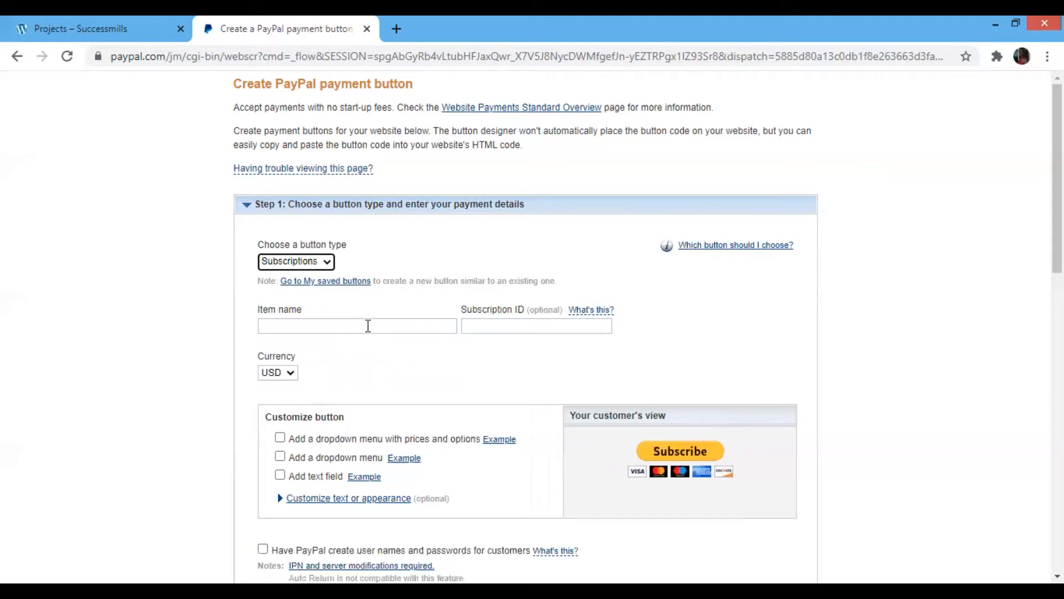
key("s")
left_click(368, 326)
left_click(326, 265)
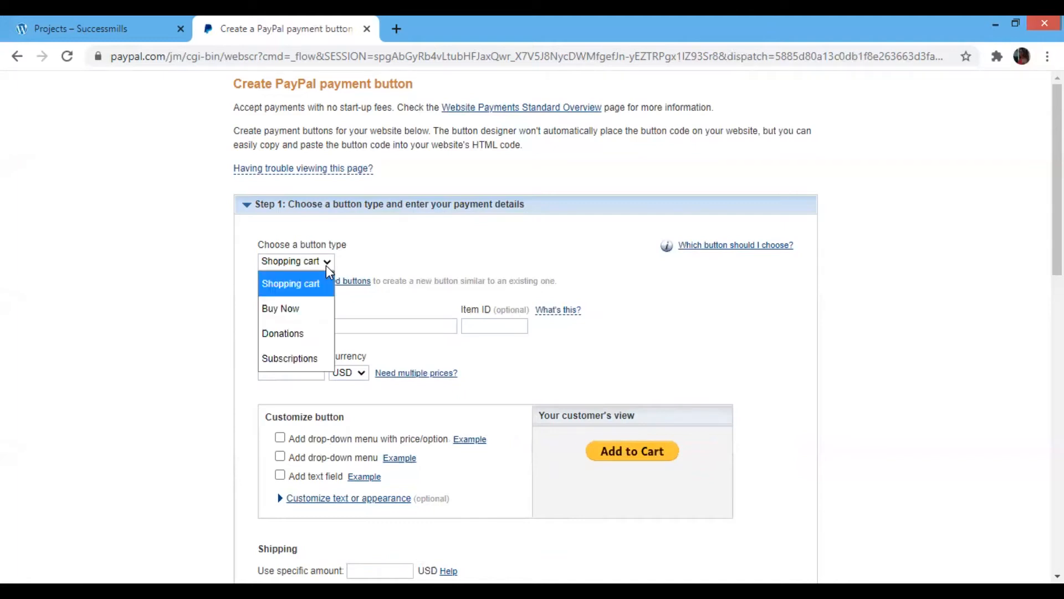
left_click(305, 312)
left_click(361, 326)
Enter item name SHIRTS and item ID 009
type("s")
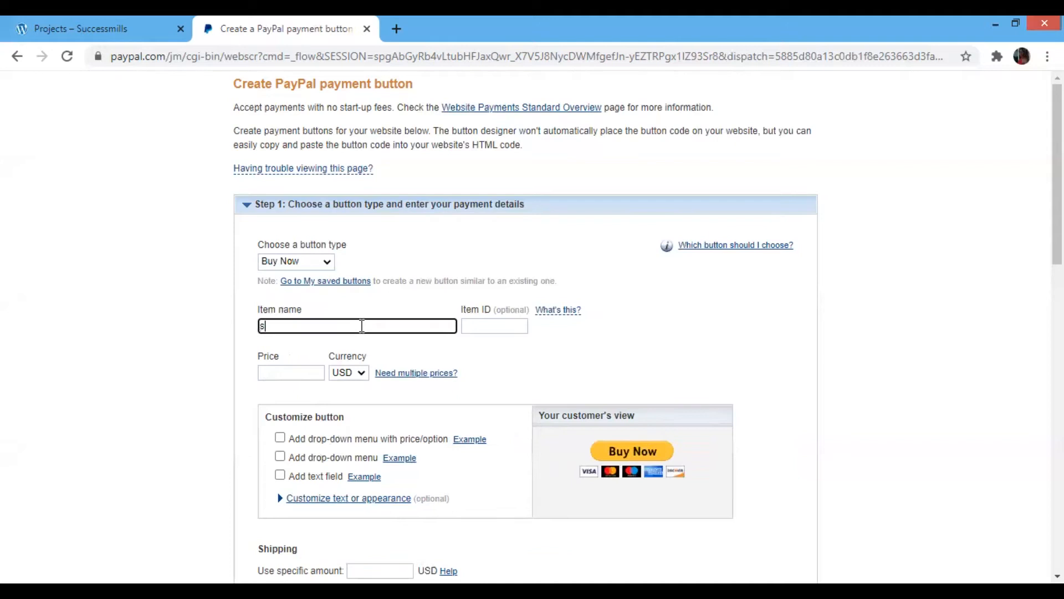
type("HIRTS")
key("BackSpace")
key("BackSpace")
key("BackSpace")
key("BackSpace")
key("BackSpace")
key("BackSpace")
type("SHIRTS")
left_click(479, 323)
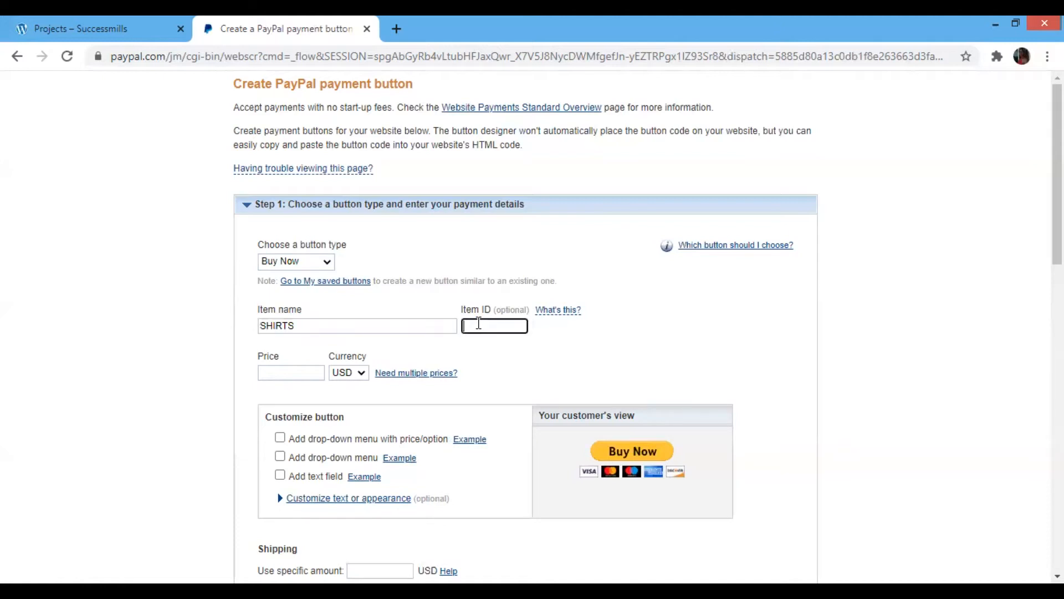
type("009")
Keep USD as the button's currency
mouse_move(560, 315)
left_click_drag(1058, 217, 1058, 239)
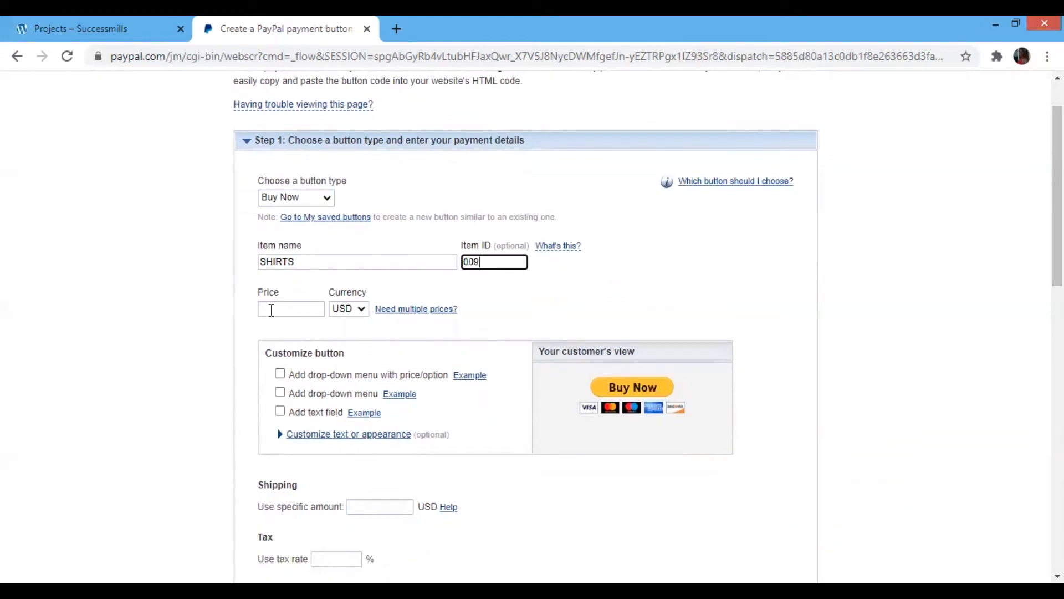
left_click(357, 310)
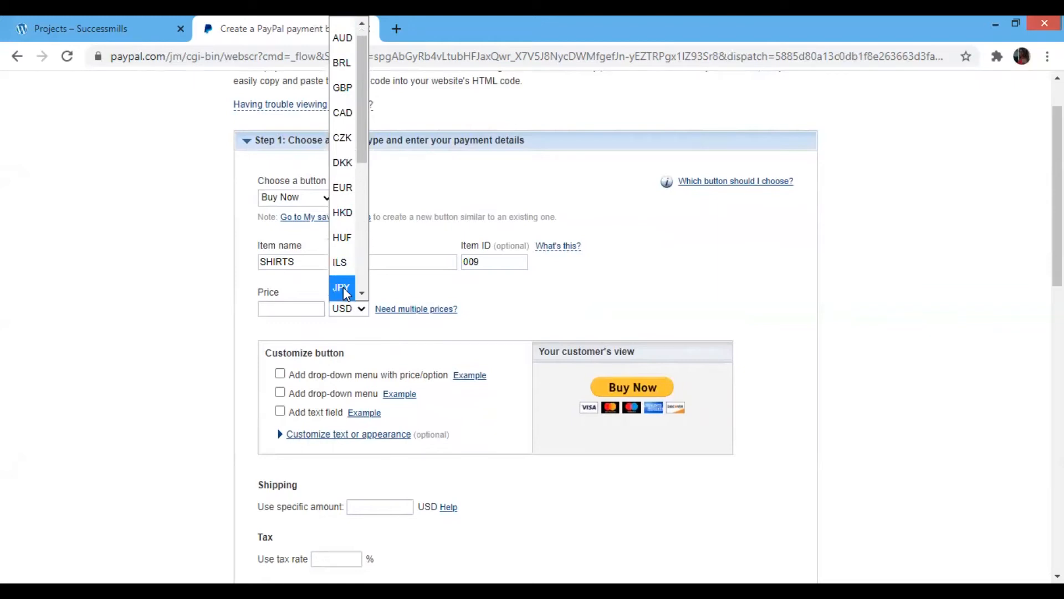
left_click(522, 306)
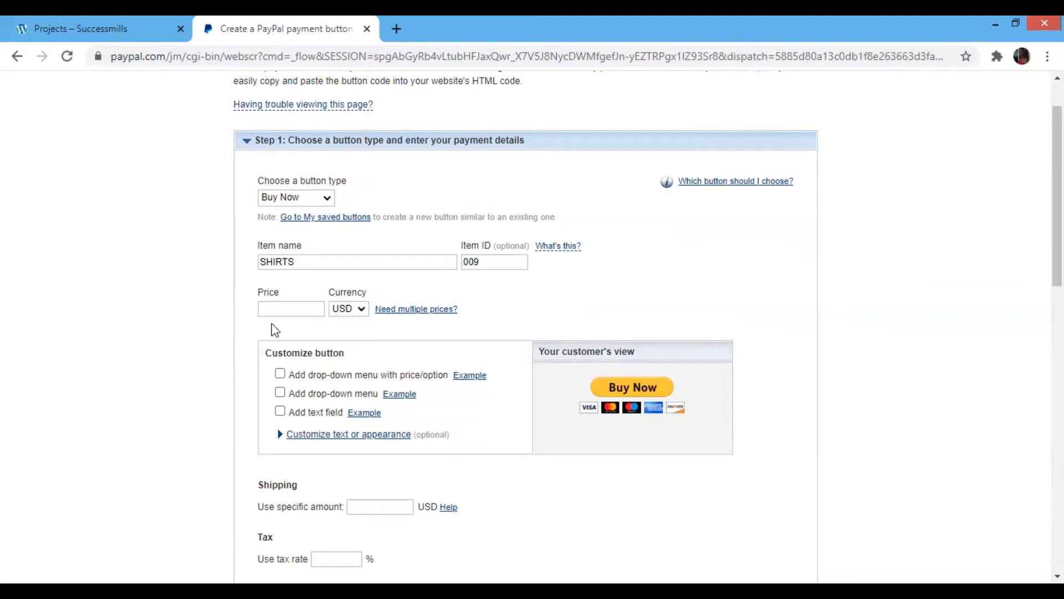
Add a price/option drop-down menu named SIZE
left_click(280, 375)
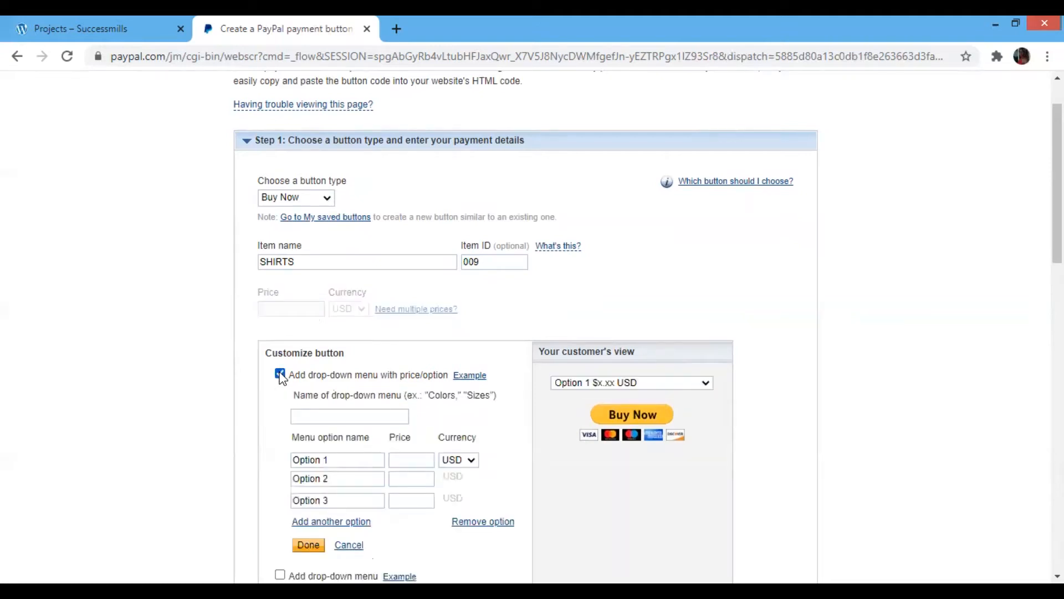
scroll(991, 219, "down", 2)
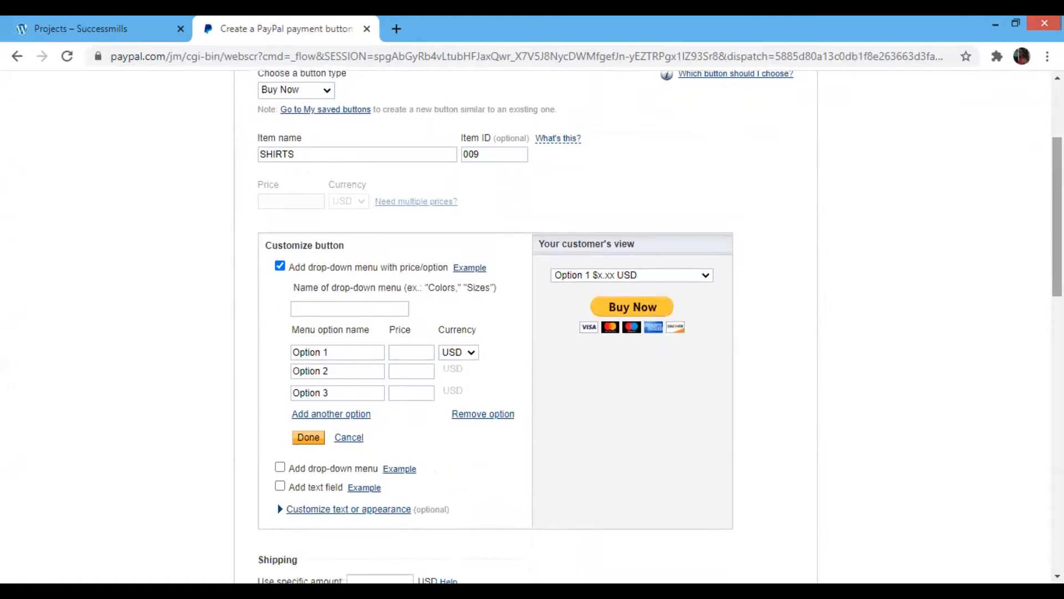
left_click(359, 306)
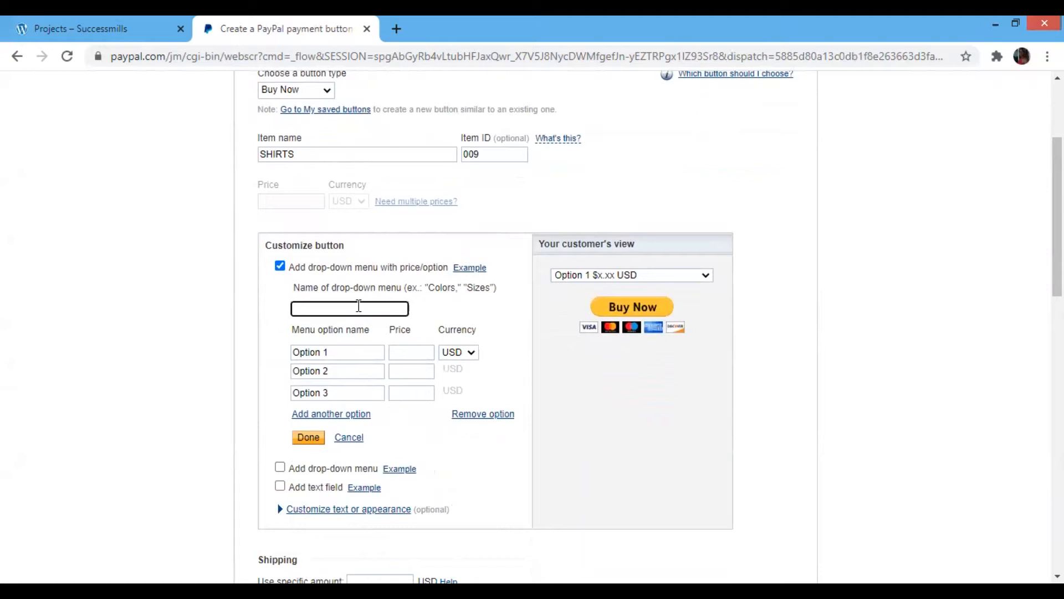
type("SIZE")
Enter size options SMALL at 20 and MEDUIM at 15 USD
left_click(340, 351)
key("BackSpace")
key("BackSpace")
key("BackSpace")
key("BackSpace")
key("BackSpace")
key("BackSpace")
key("BackSpace")
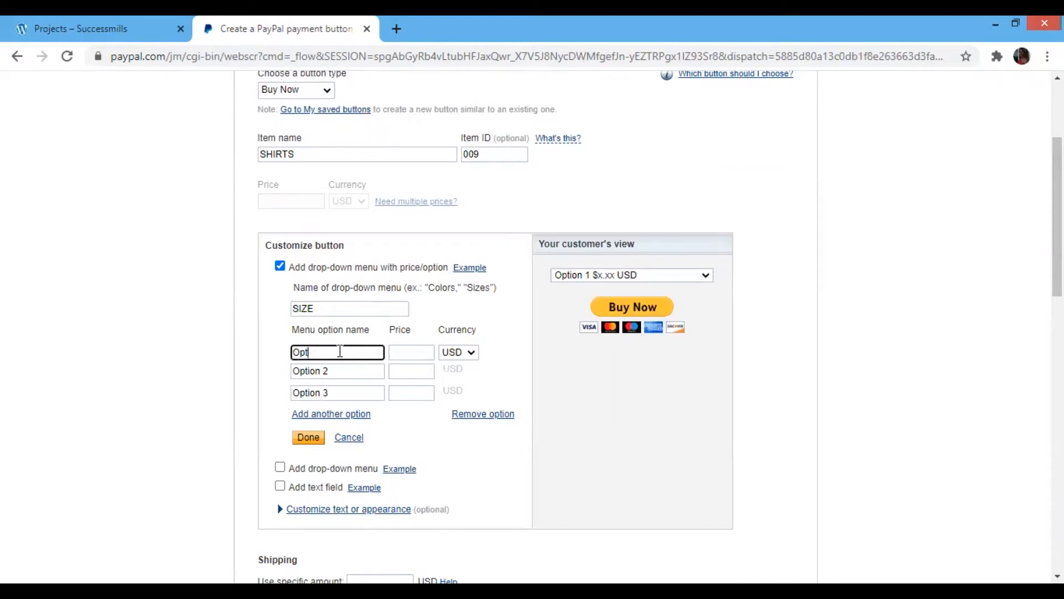
type("SMALL")
left_click(407, 351)
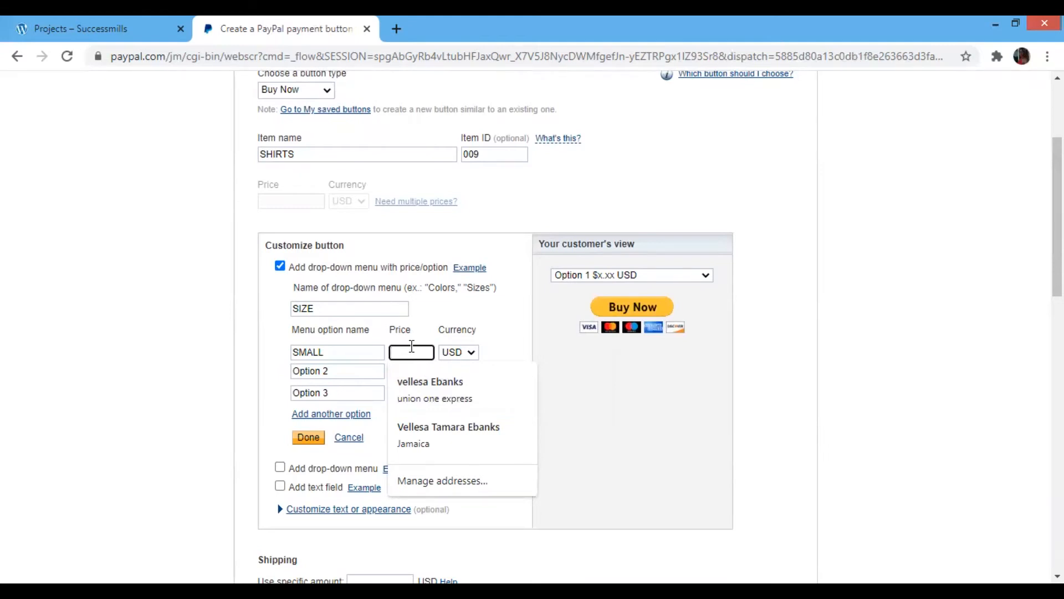
type("20")
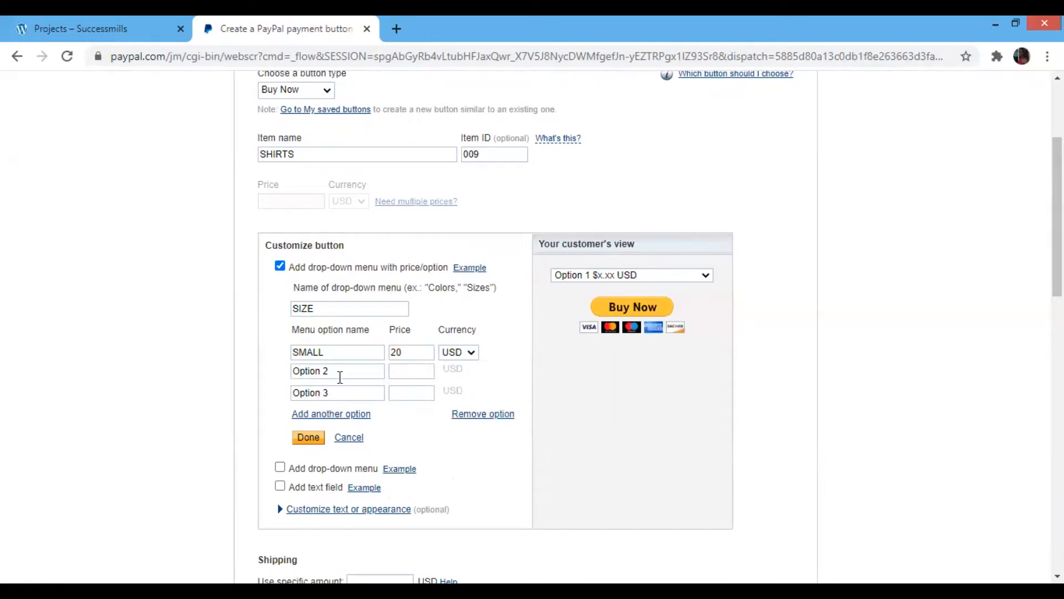
left_click(340, 372)
key("BackSpace")
key("BackSpace")
key("BackSpace")
key("BackSpace")
key("BackSpace")
key("BackSpace")
key("BackSpace")
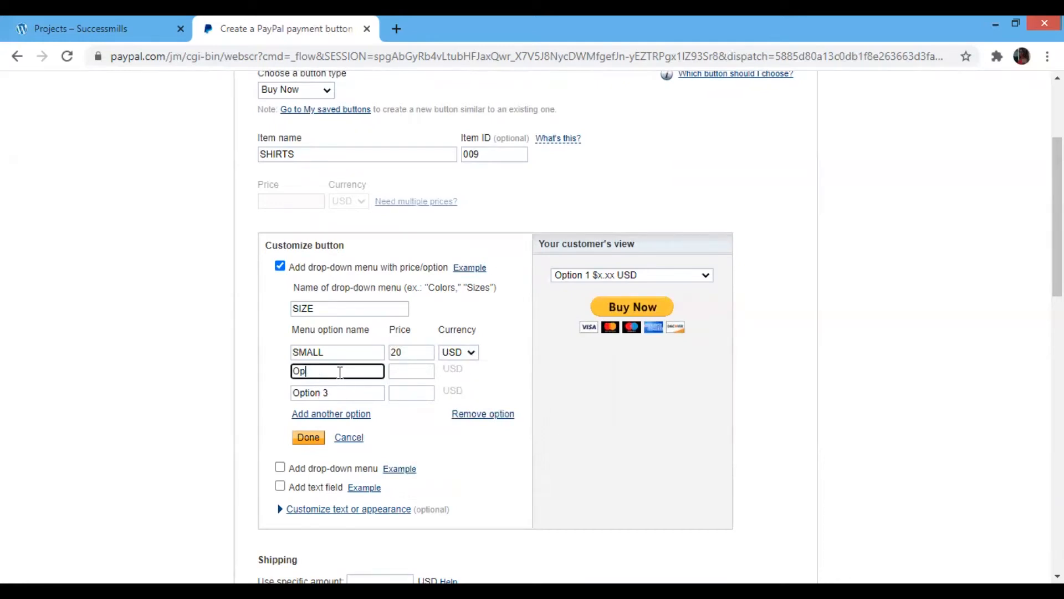
type("MEDUIM")
left_click(405, 371)
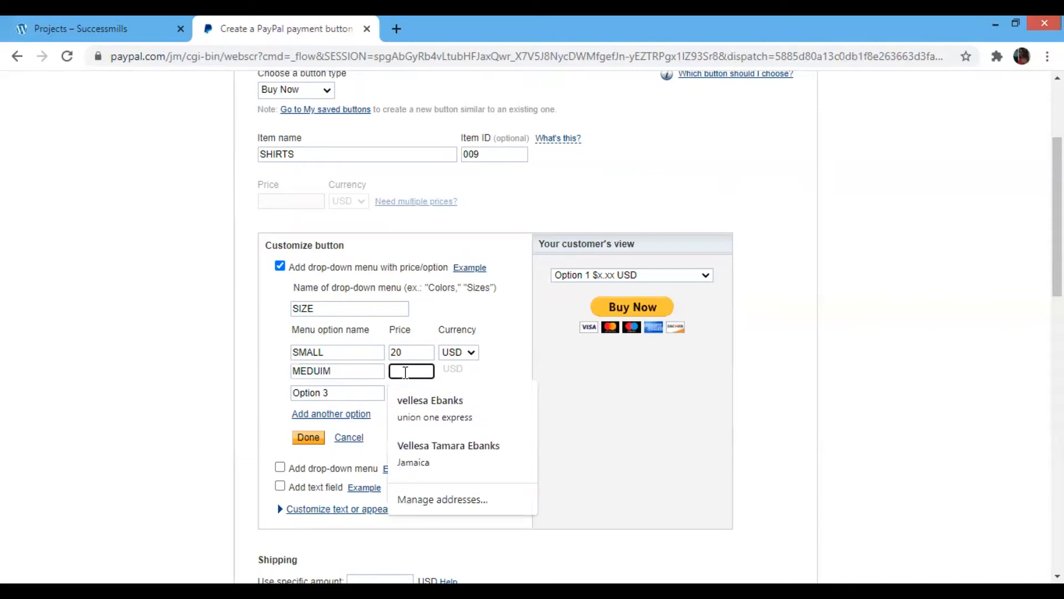
type("15")
Enter the third size option LARGE at 18 USD
left_click(363, 394)
key("BackSpace")
key("BackSpace")
key("BackSpace")
key("BackSpace")
key("BackSpace")
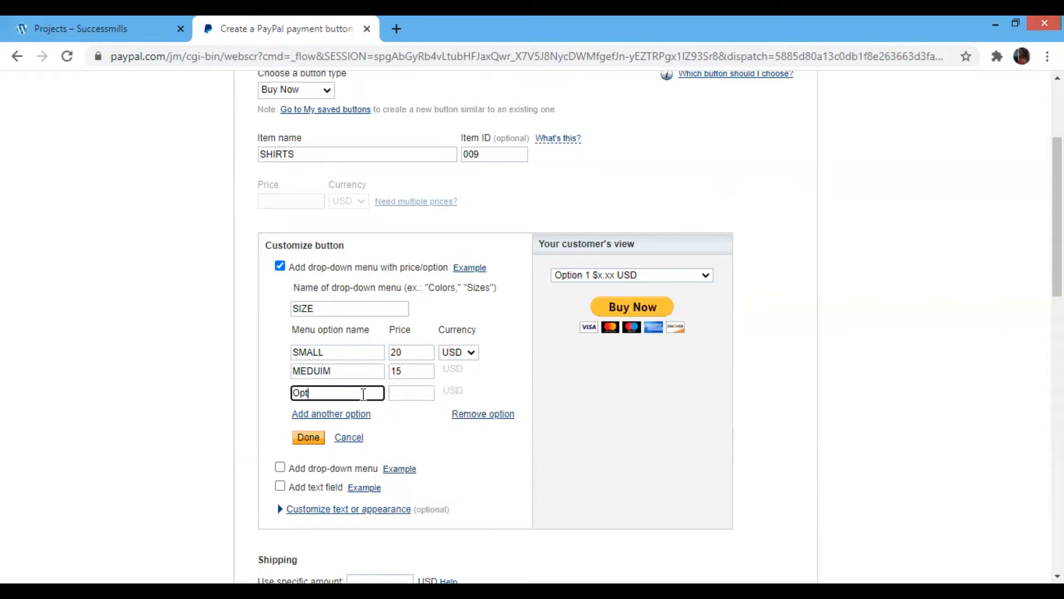
key("BackSpace")
key("BackSpace")
type("LARGE")
left_click(412, 393)
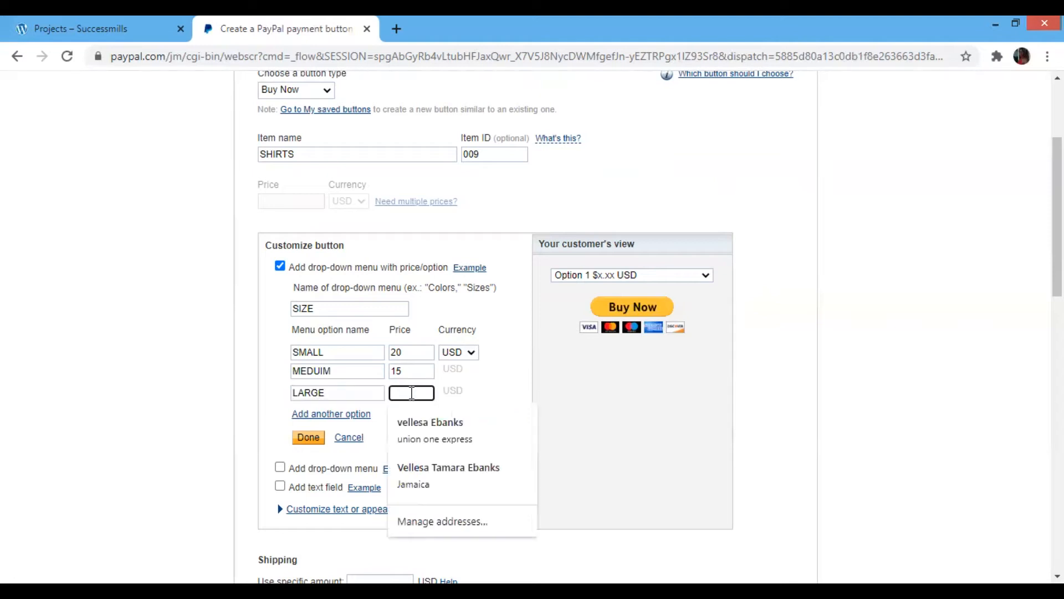
type("18")
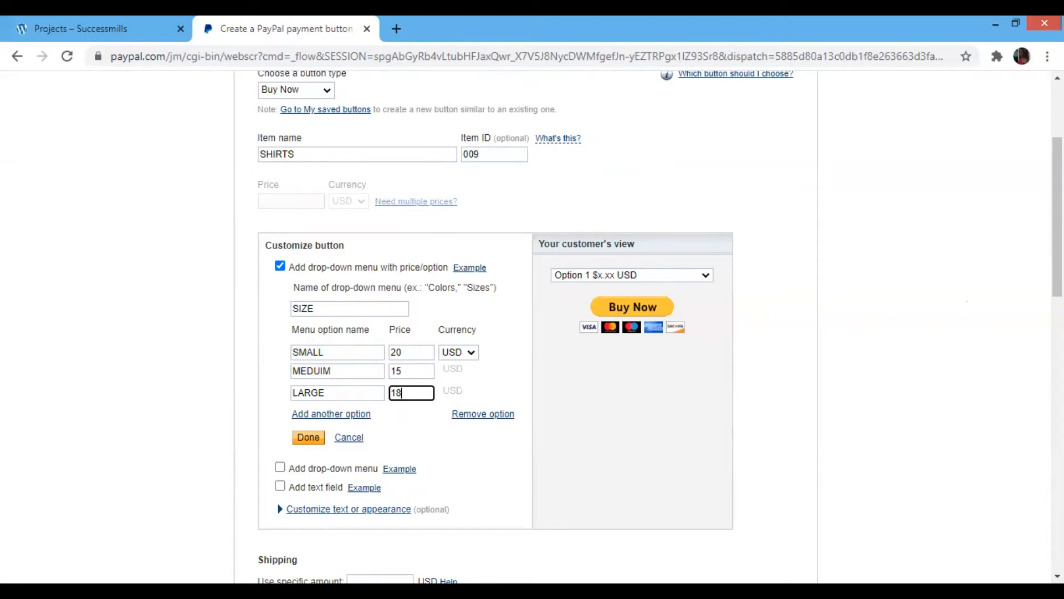
scroll(576, 287, "down", 2)
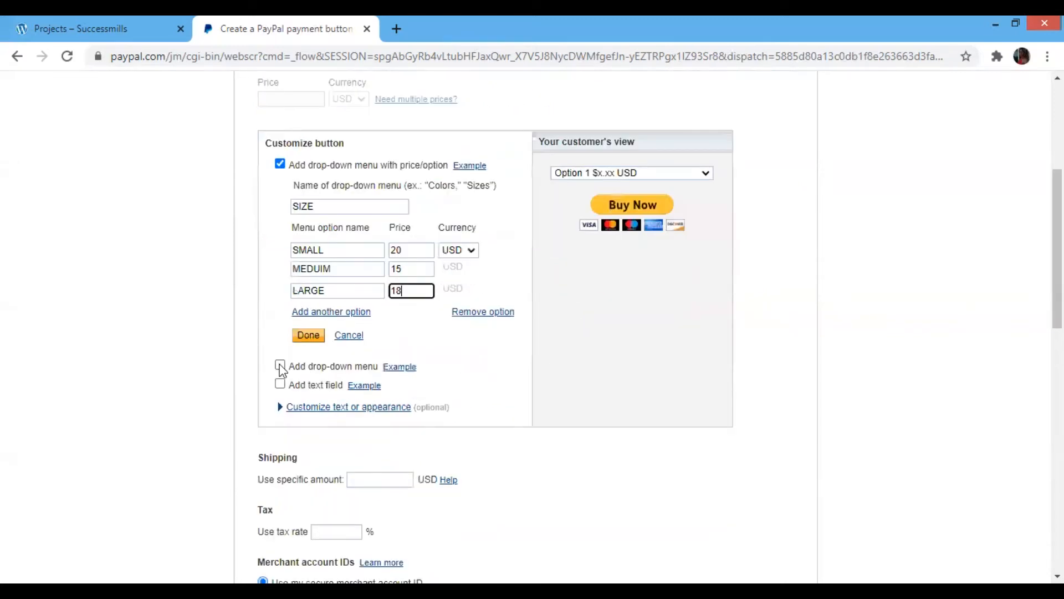
Save the SIZE menu and check its choices in the button preview
left_click(300, 339)
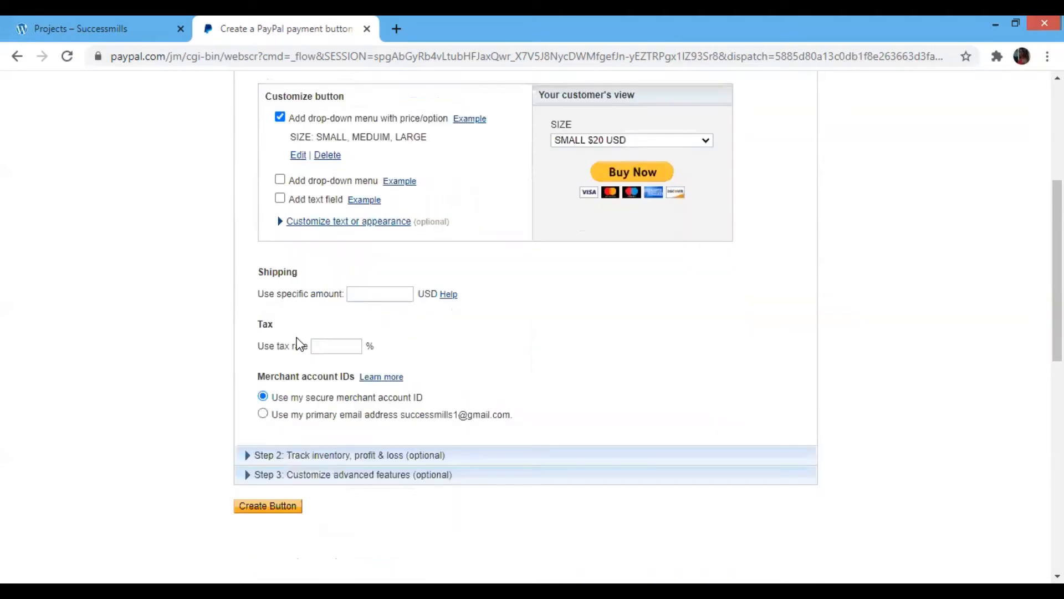
left_click(705, 141)
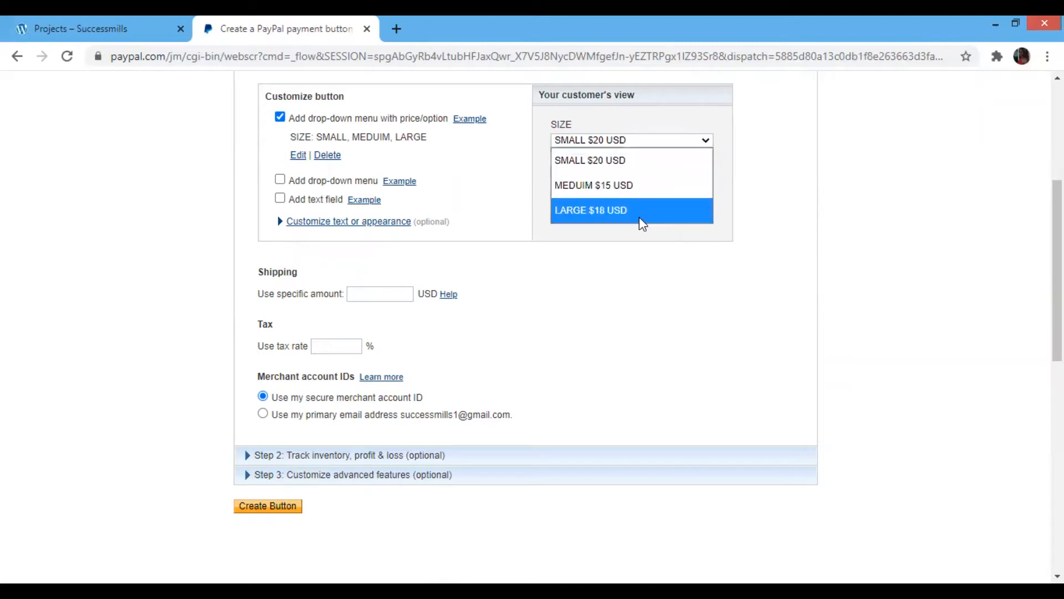
left_click(645, 311)
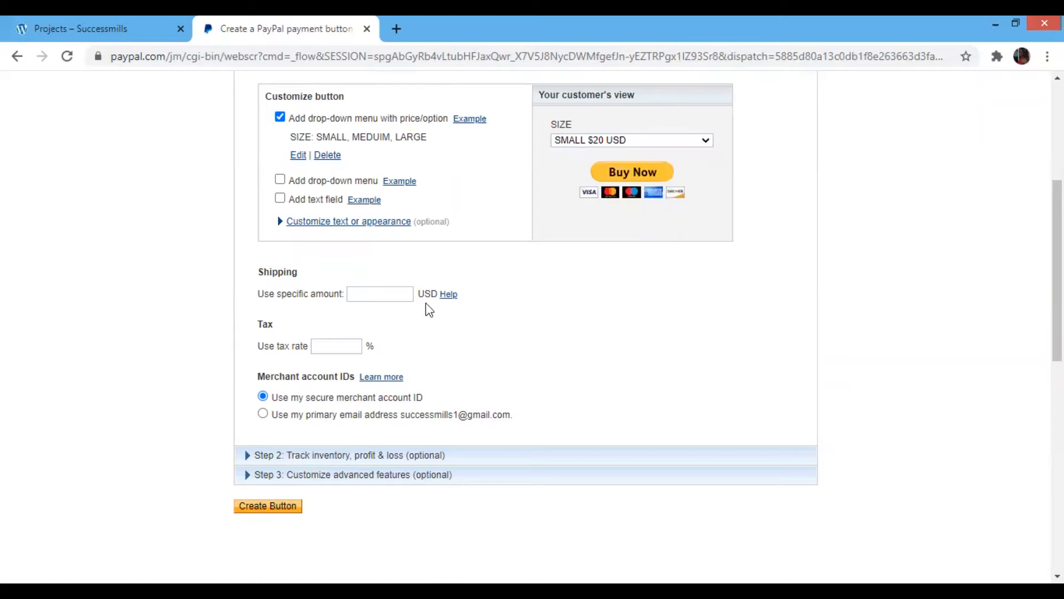
Set a specific shipping amount of 25 USD and expand the inventory tracking step
left_click(404, 294)
type("2")
left_click(346, 347)
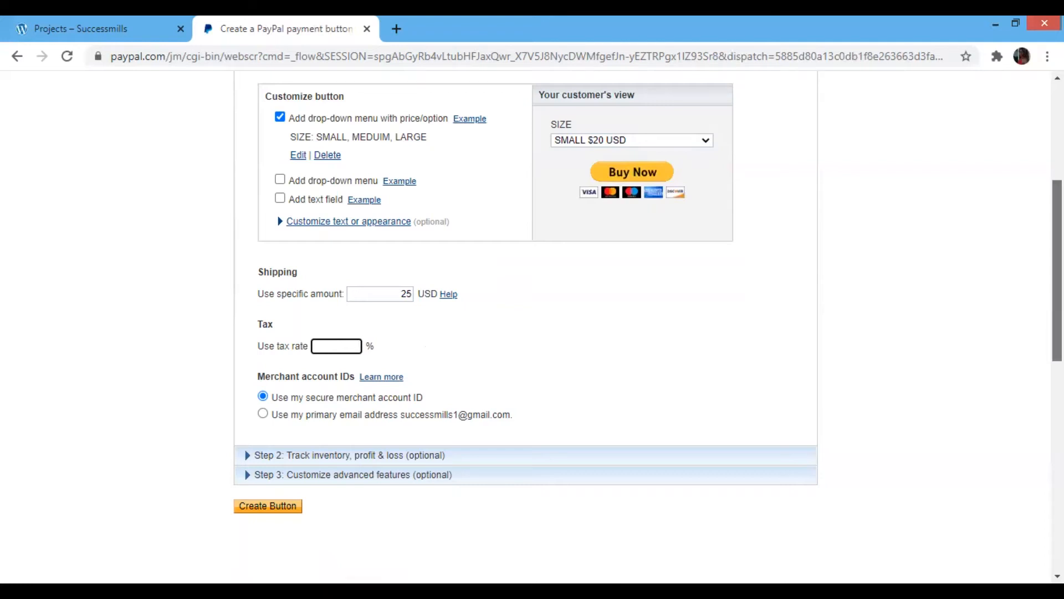
scroll(458, 286, "down", 2)
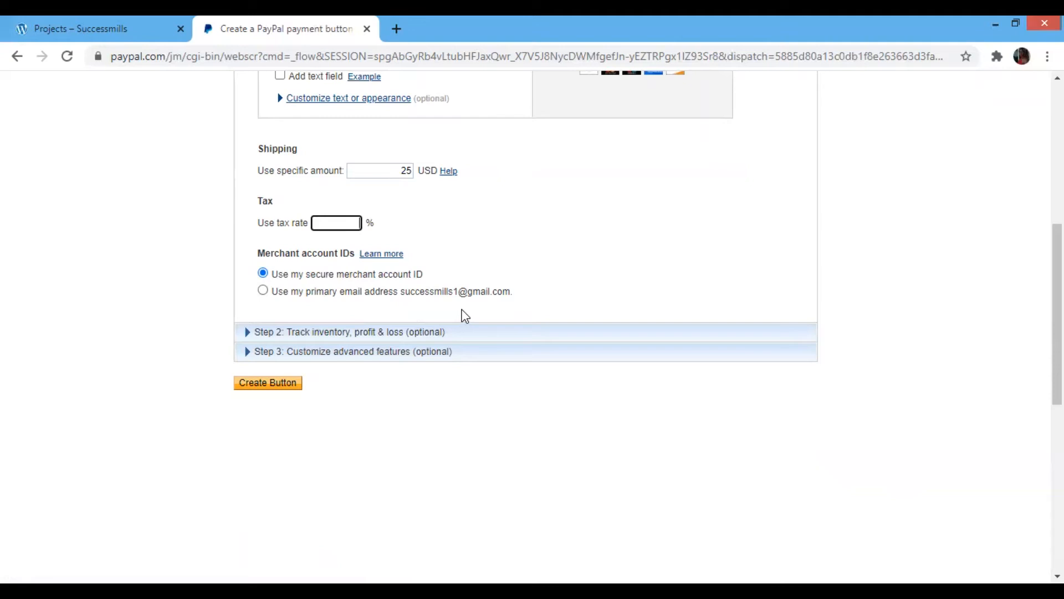
left_click(423, 331)
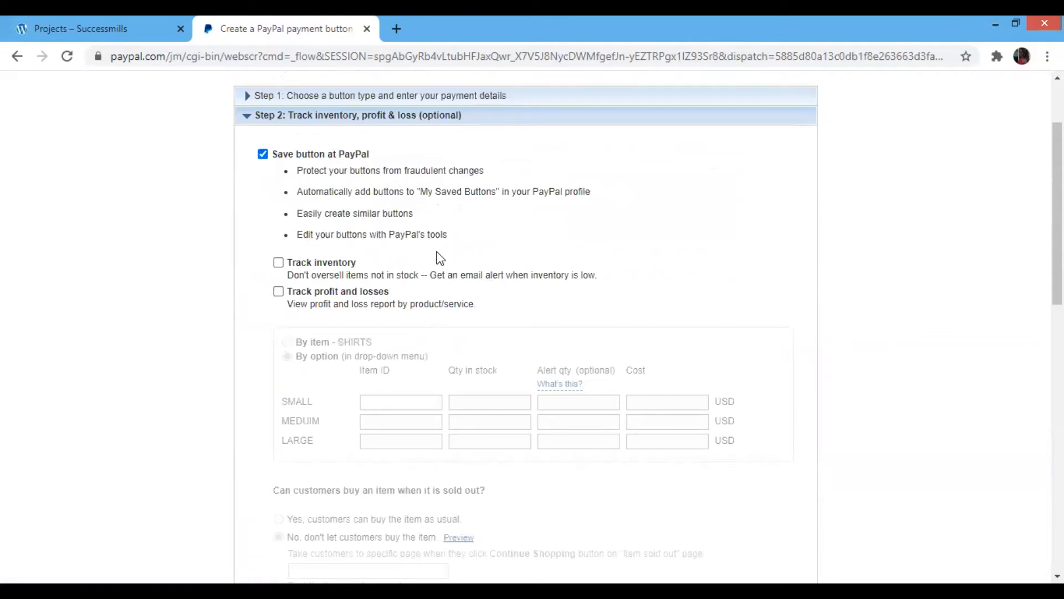
Turn on inventory tracking by option for SMALL, MEDUIM and LARGE
left_click(279, 263)
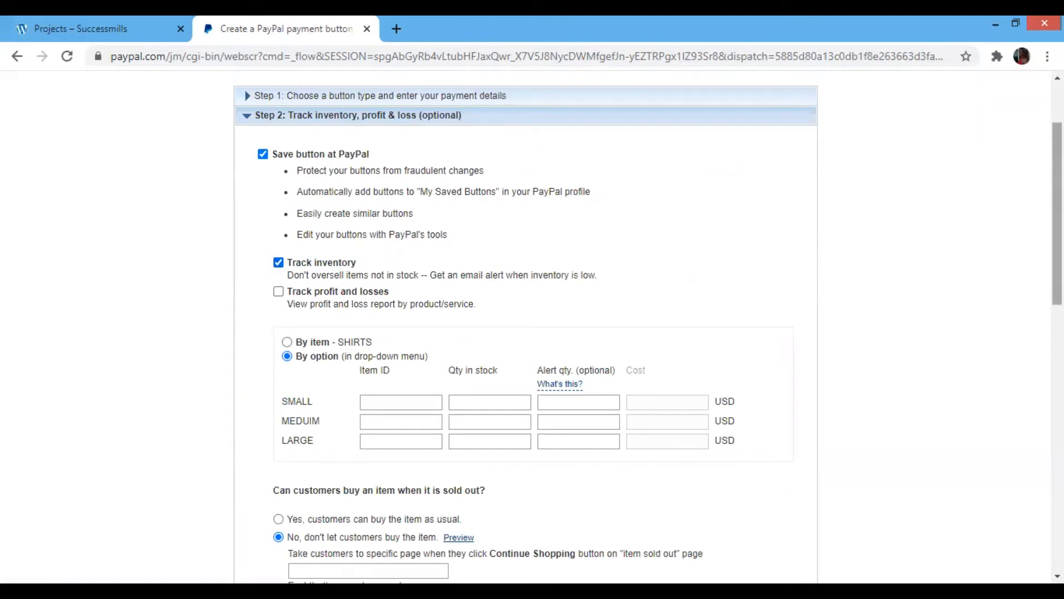
scroll(532, 329, "down", 1)
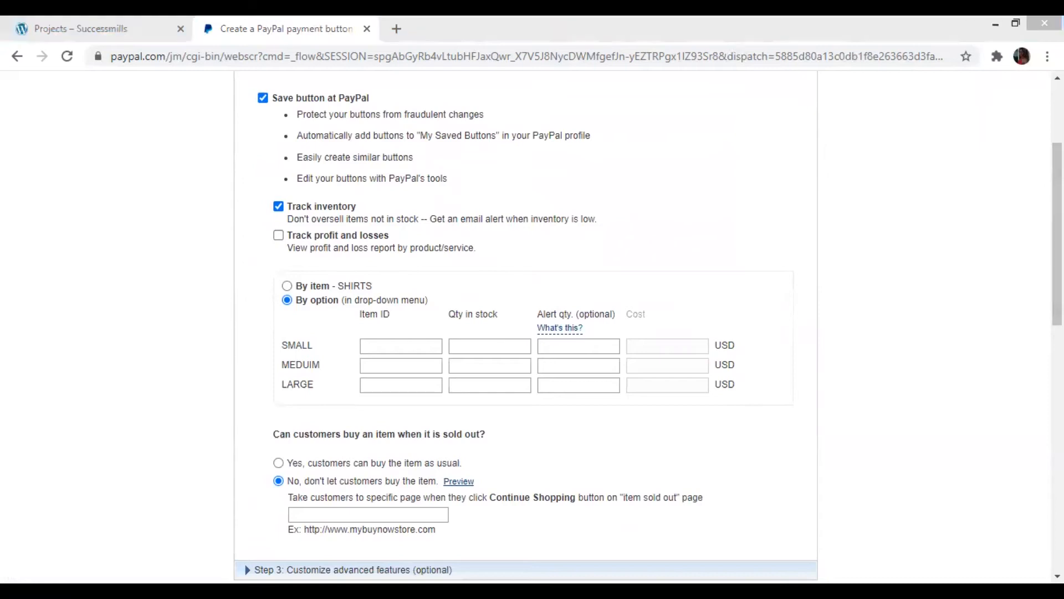
left_click(380, 345)
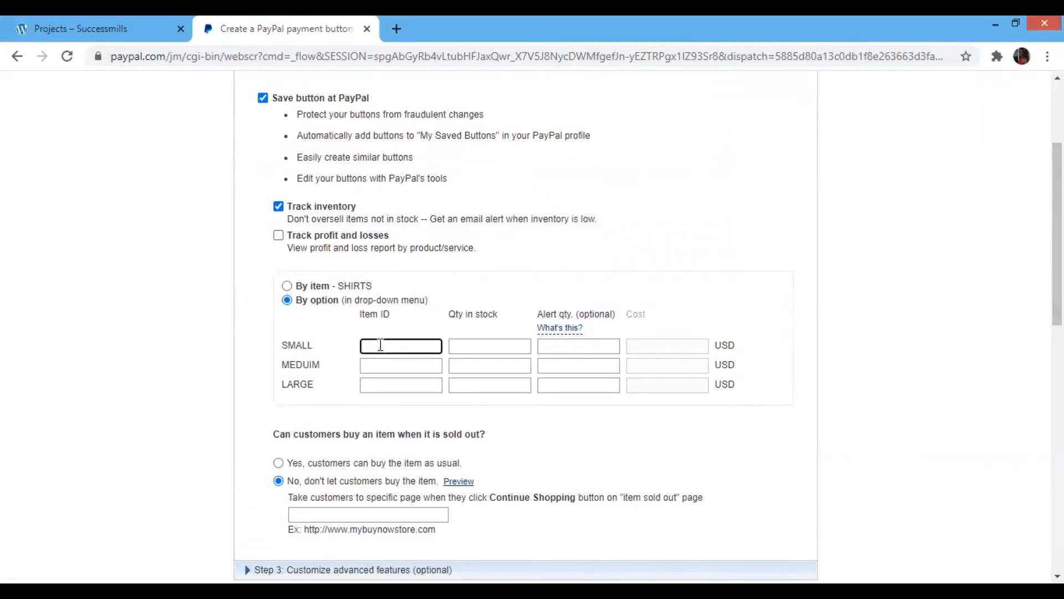
Give the SMALL row item ID 008, 30 in stock and alert quantity 10
type("008")
left_click(518, 344)
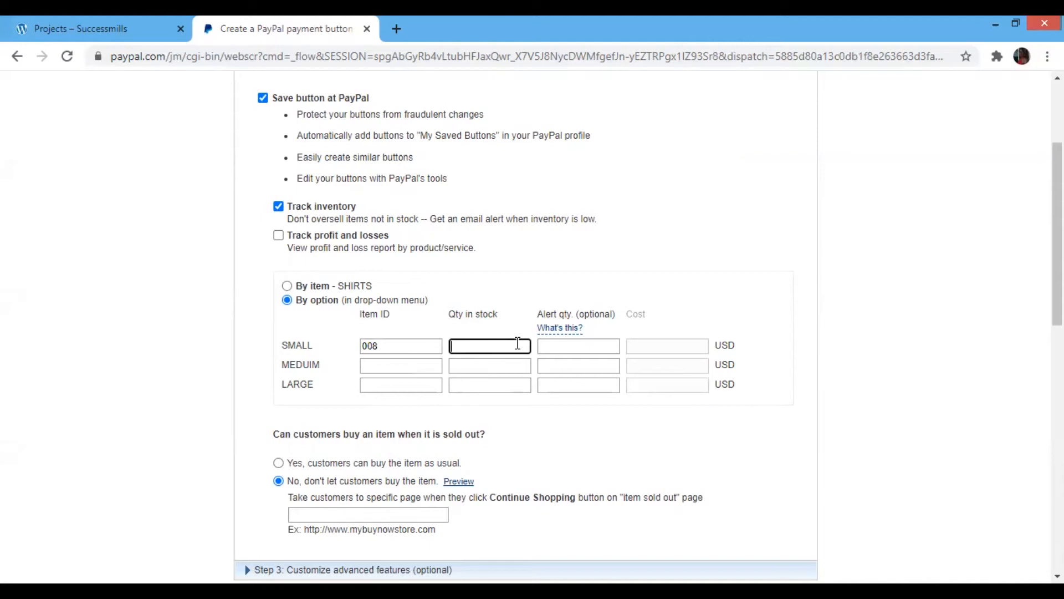
type("30")
mouse_move(573, 326)
left_click(598, 345)
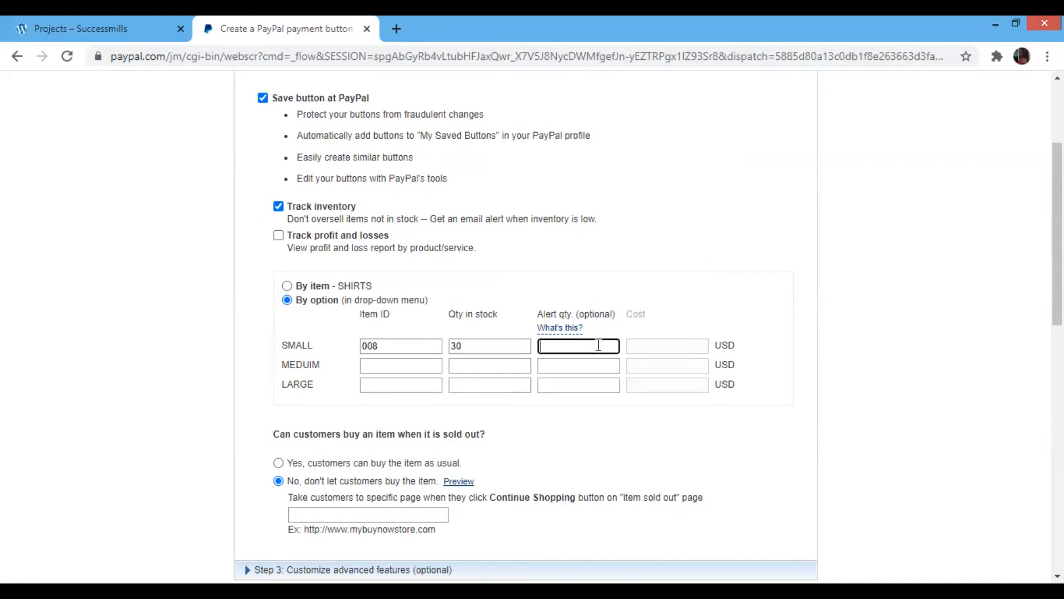
type("10")
left_click(655, 347)
Give the MEDUIM shirt row item ID 007, 40 in stock and an alert quantity of 10
left_click(428, 371)
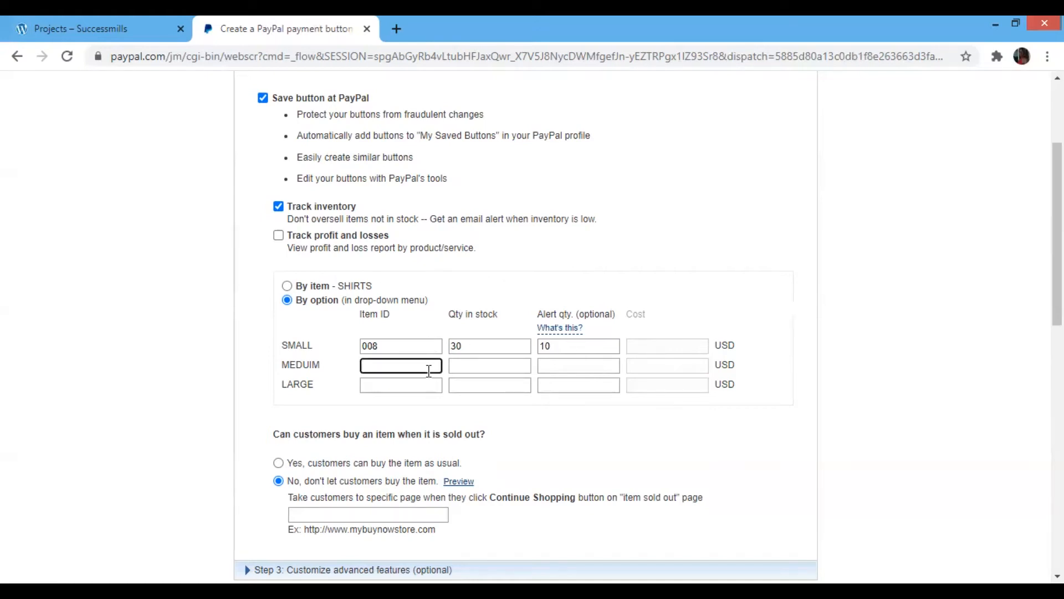
type("007")
left_click(463, 366)
type("40")
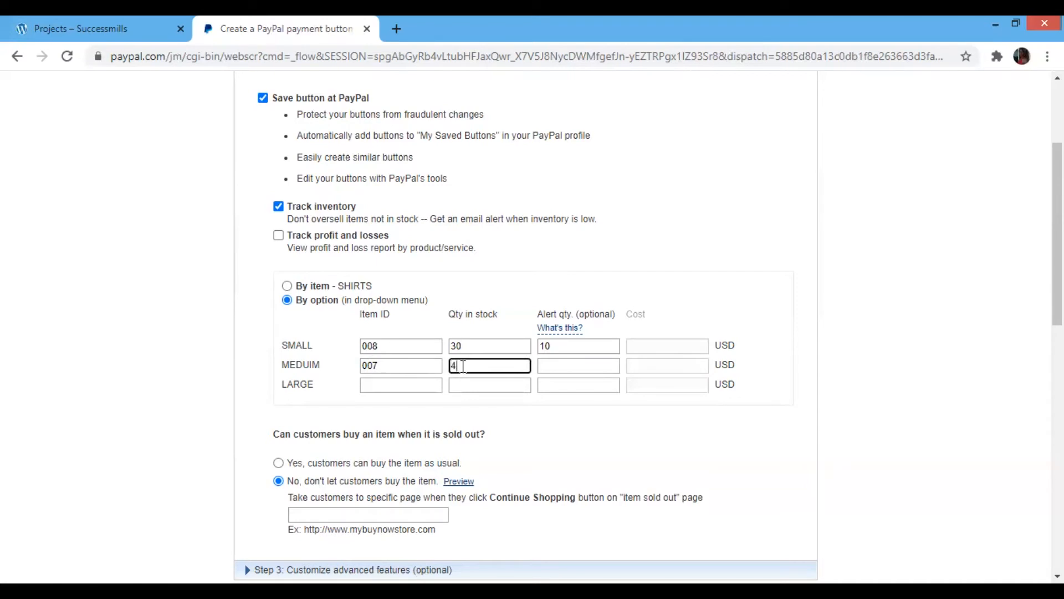
left_click(547, 360)
type("10")
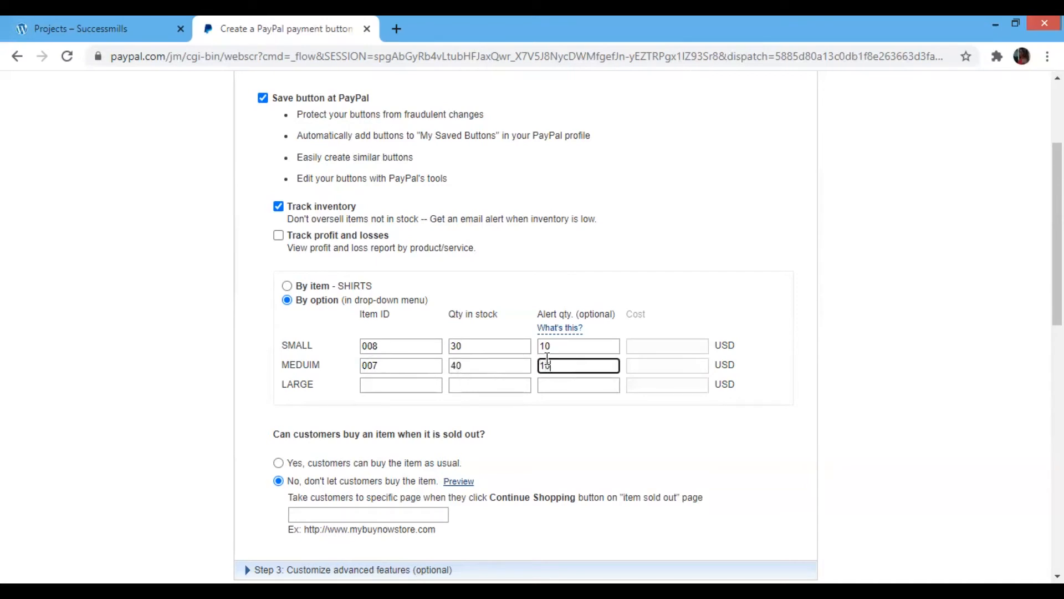
Give the LARGE shirt row item ID 006, 50 in stock and an alert quantity of 10
left_click(438, 387)
type("006")
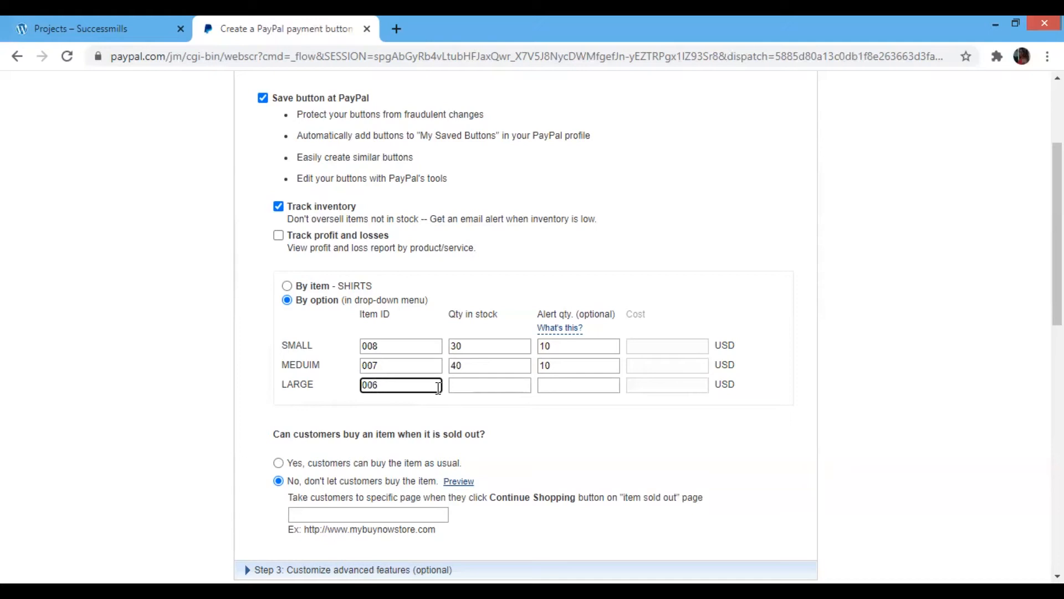
left_click(484, 382)
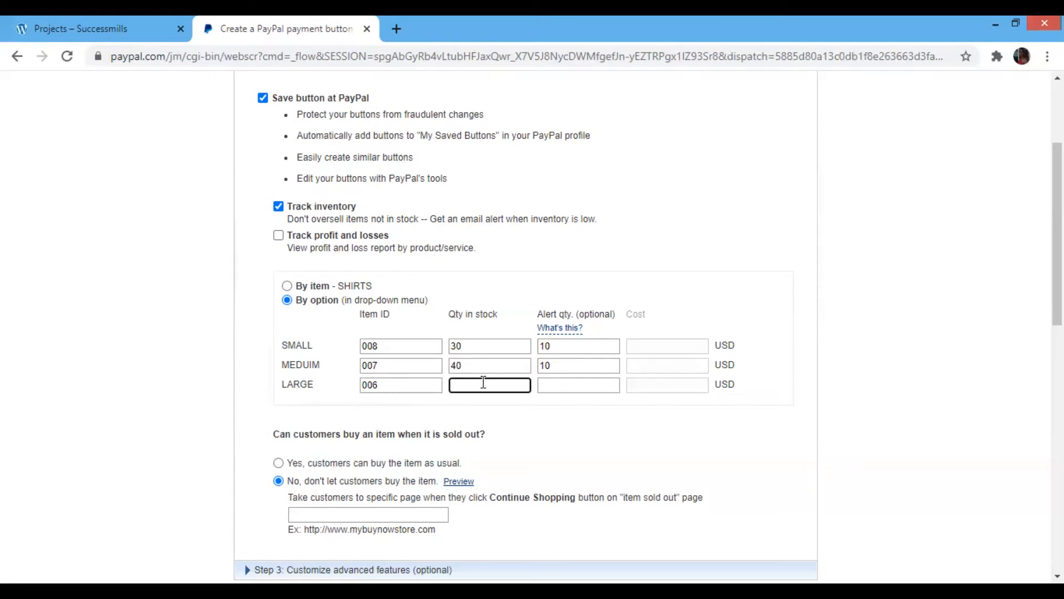
type("50")
left_click(562, 380)
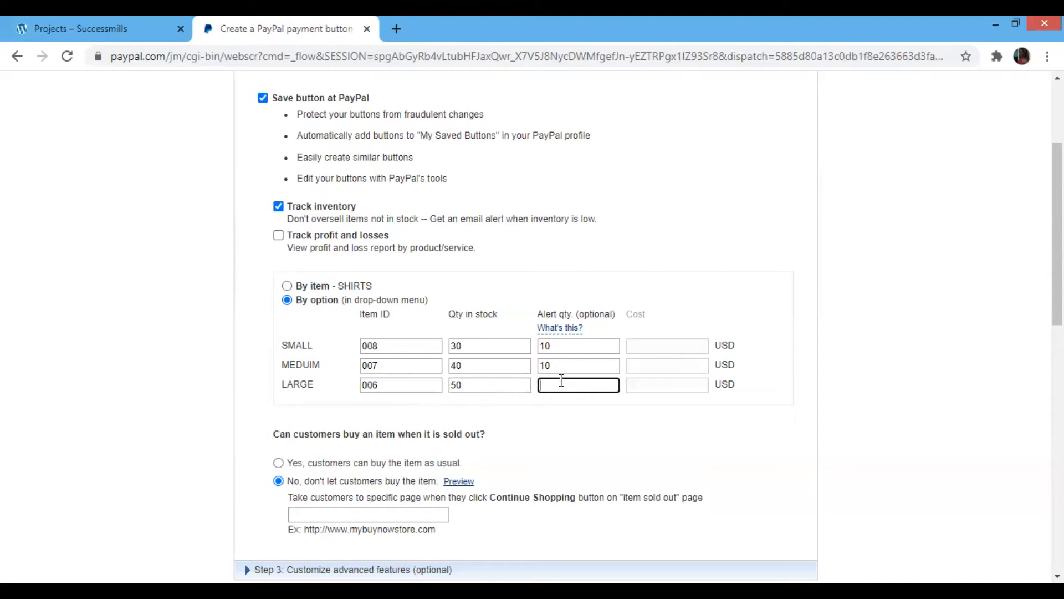
type("10")
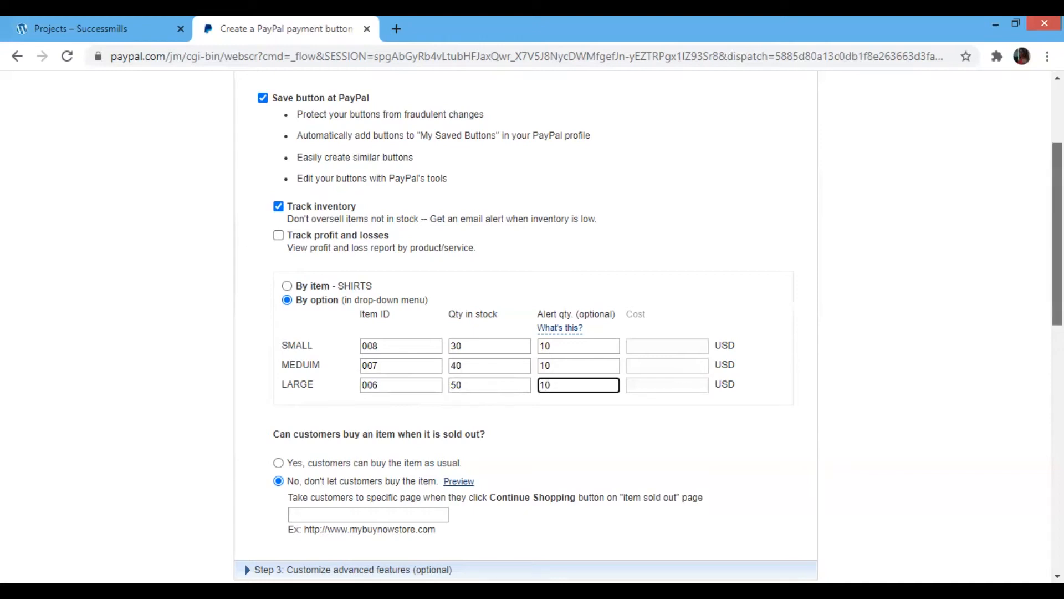
scroll(1058, 233, "down", 2)
scroll(1058, 277, "down", 2)
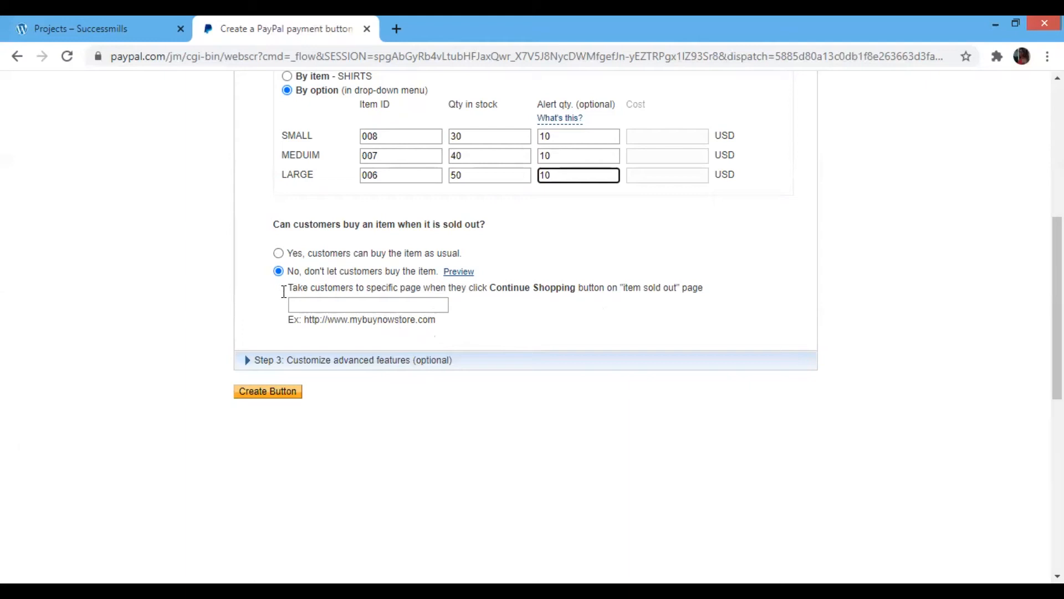
left_click(352, 304)
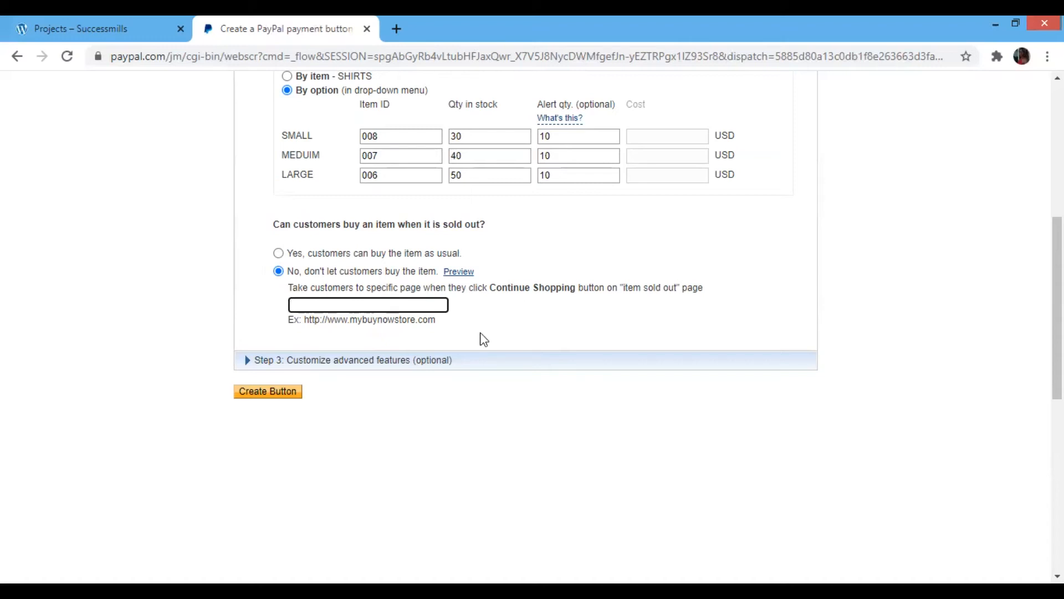
Expand Step 3: Customize advanced features and set 'Can your customer add special instructions' to No
left_click(425, 361)
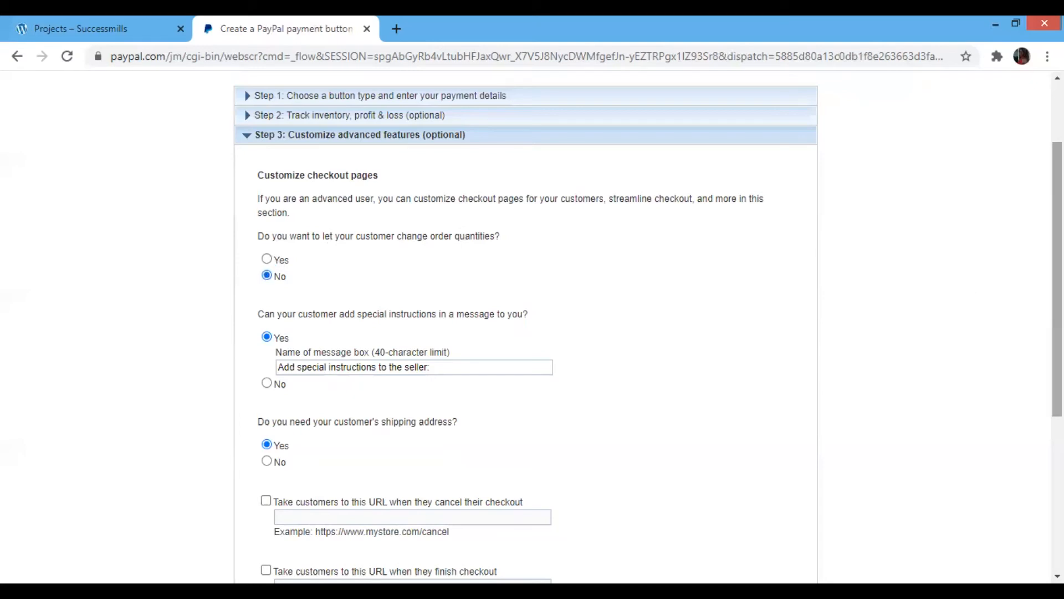
scroll(1057, 277, "down", 1)
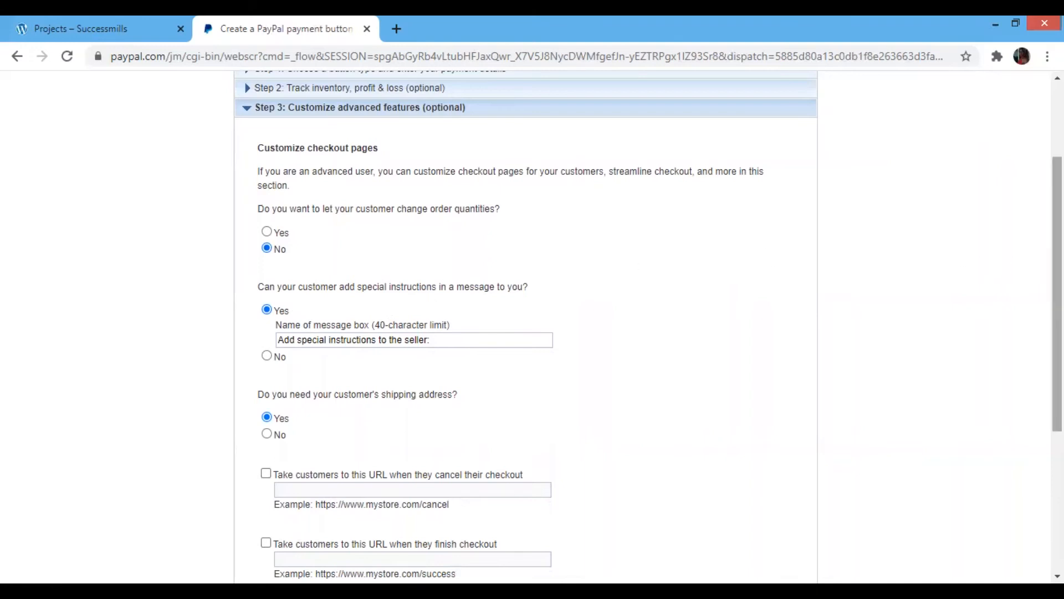
scroll(526, 327, "down", 1)
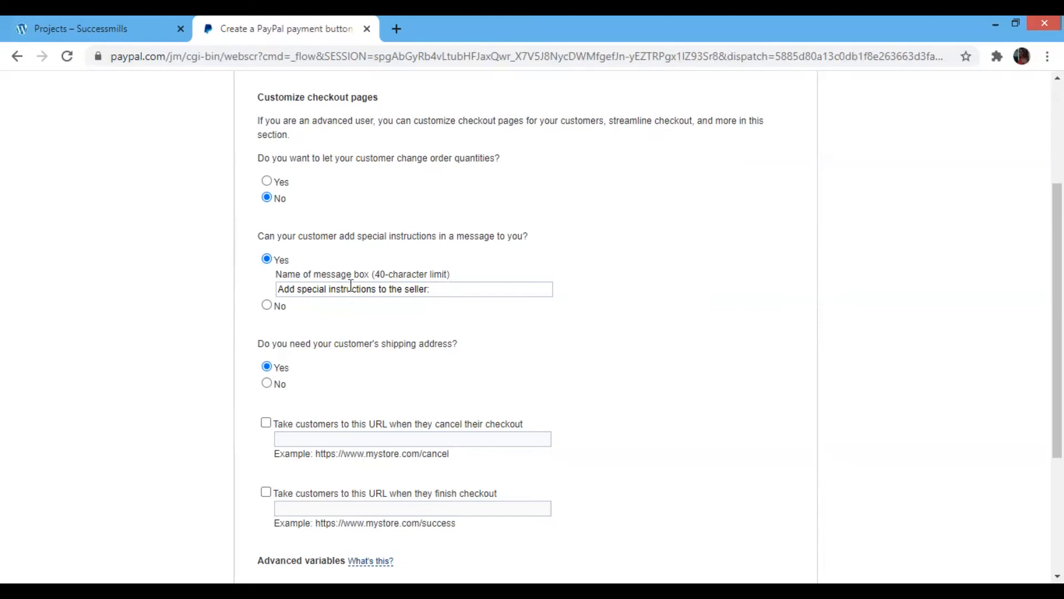
left_click(261, 309)
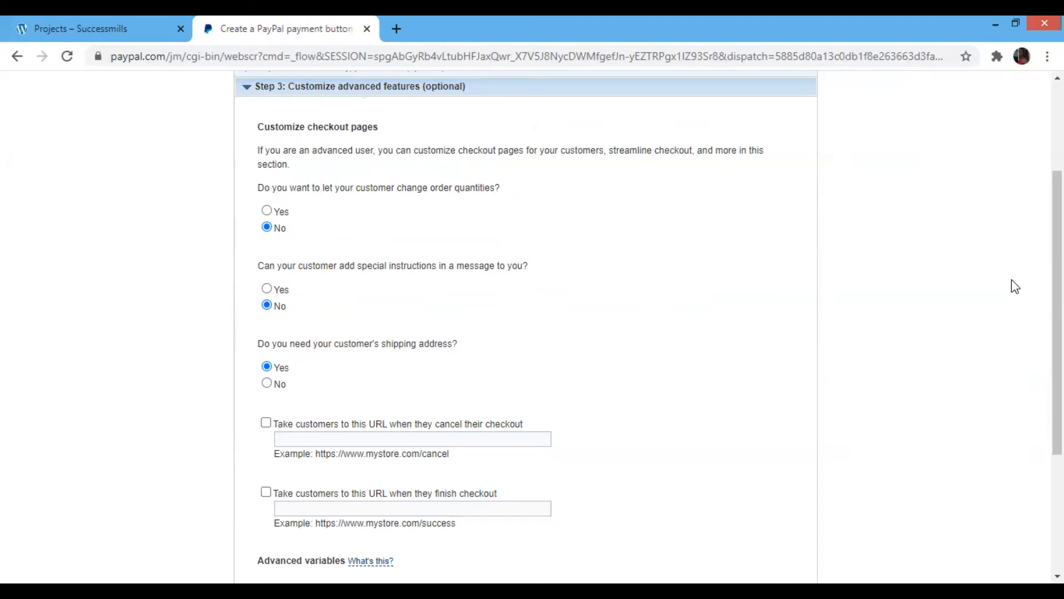
scroll(1057, 311, "down", 2)
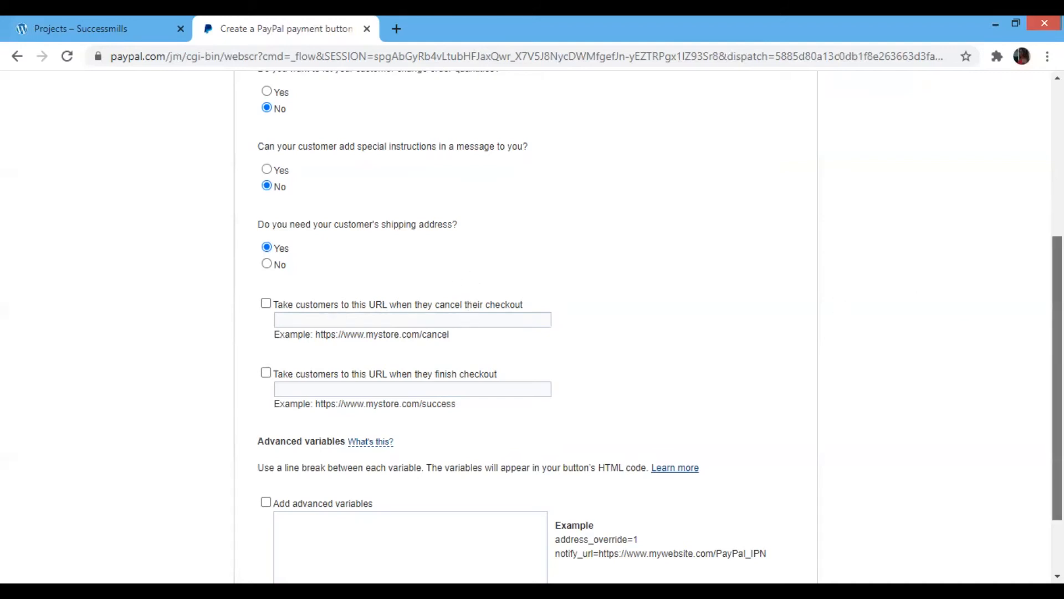
scroll(1057, 377, "down", 1)
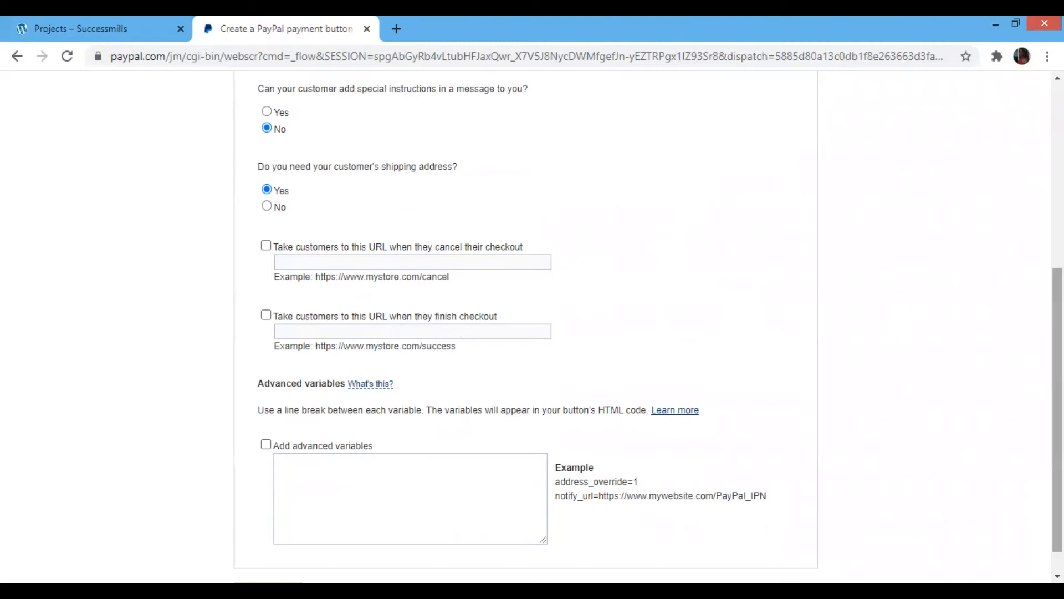
scroll(739, 422, "down", 1)
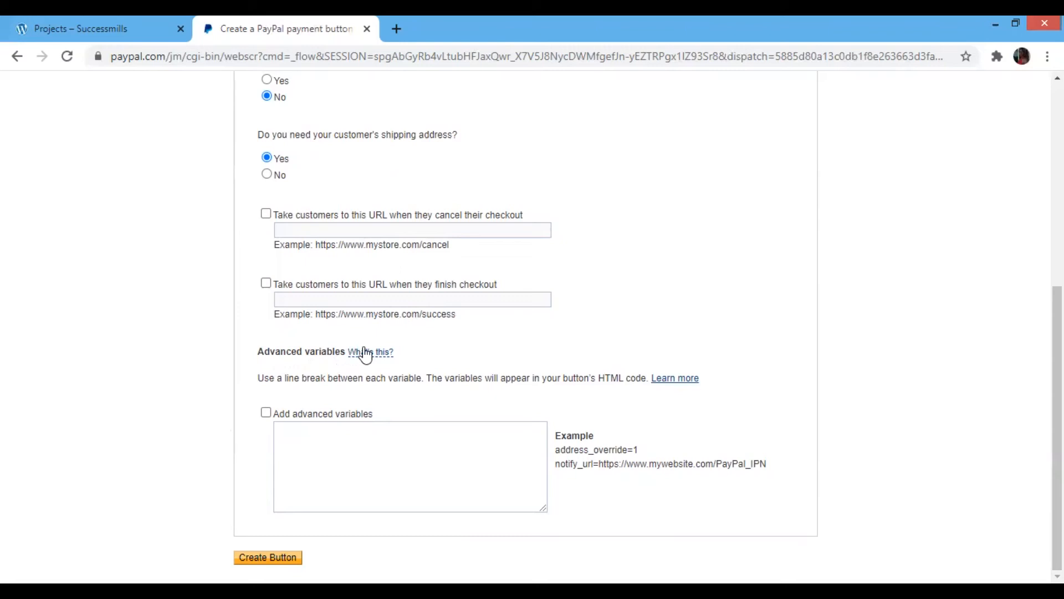
mouse_move(364, 360)
left_click(268, 557)
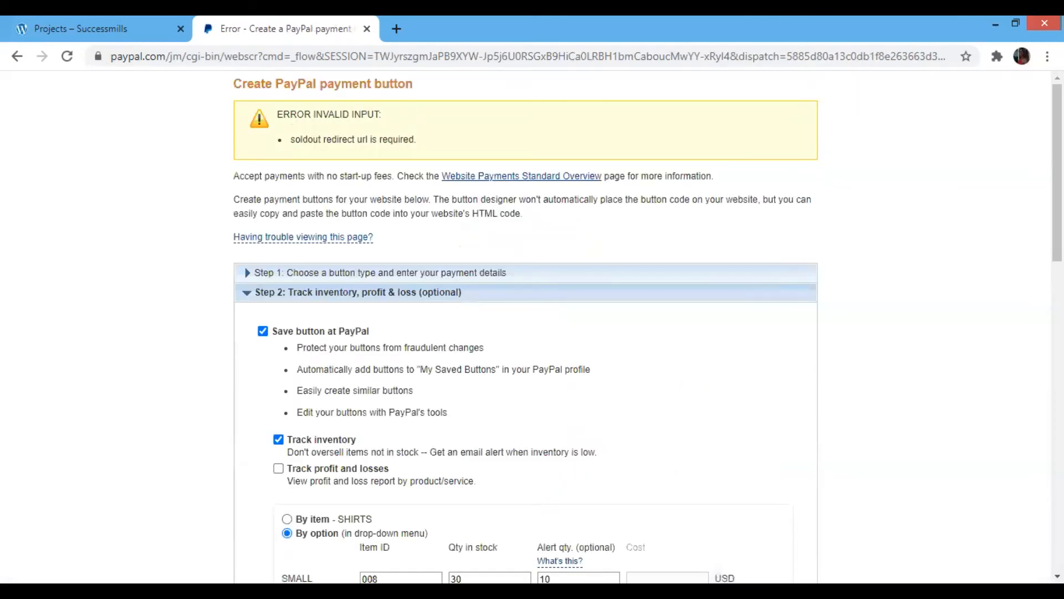
left_click_drag(1057, 172, 1057, 286)
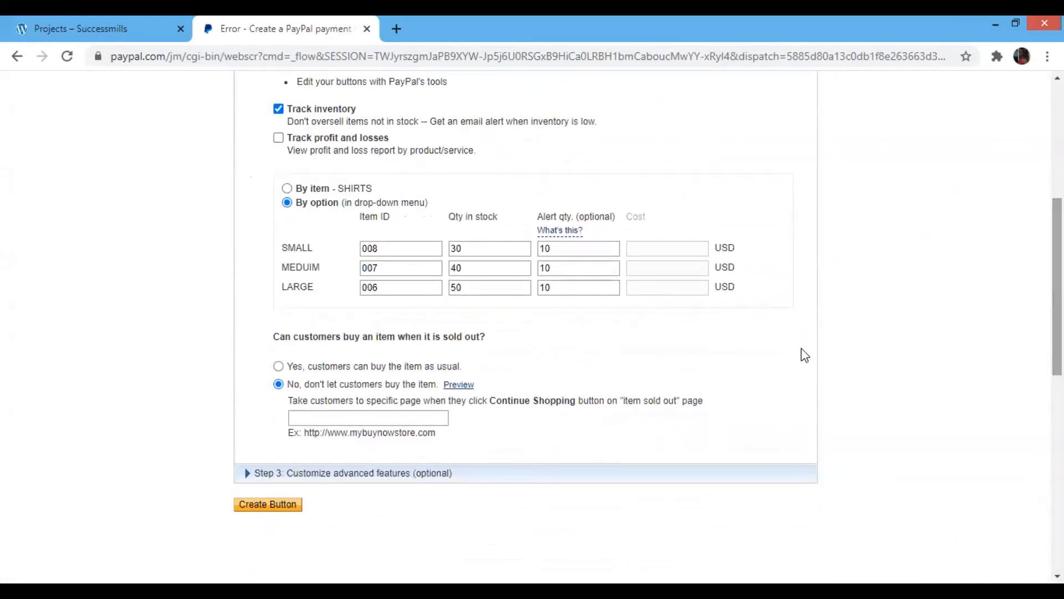
left_click(428, 413)
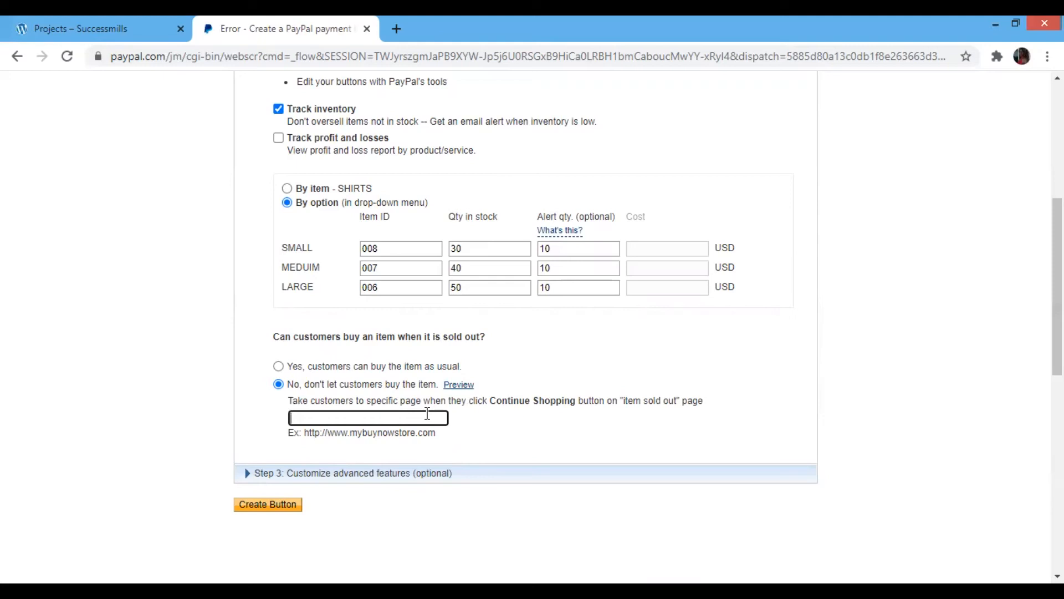
type("WWW.SOLDOUT.COM")
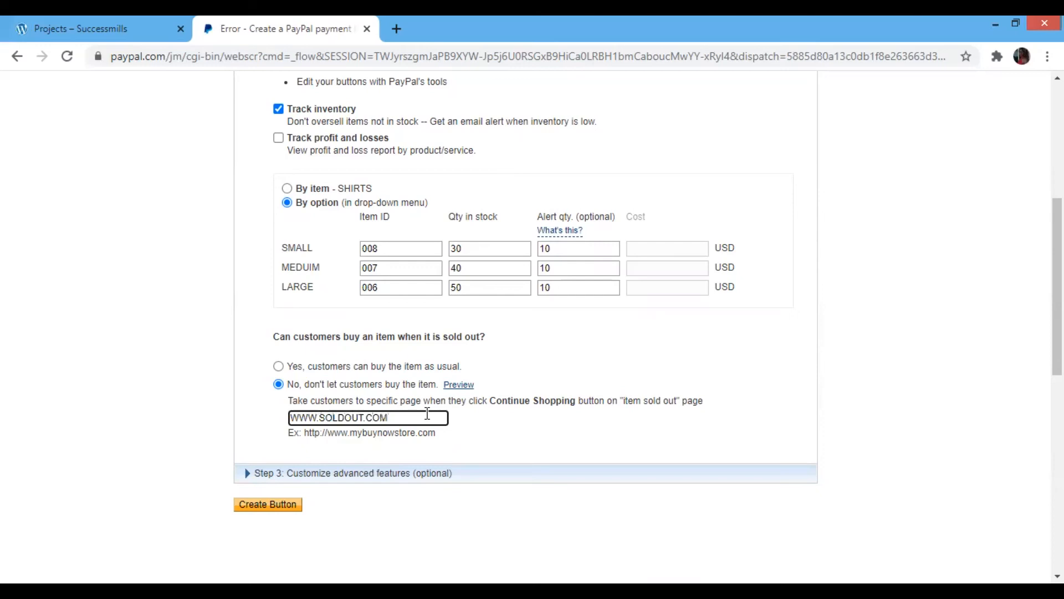
left_click(278, 510)
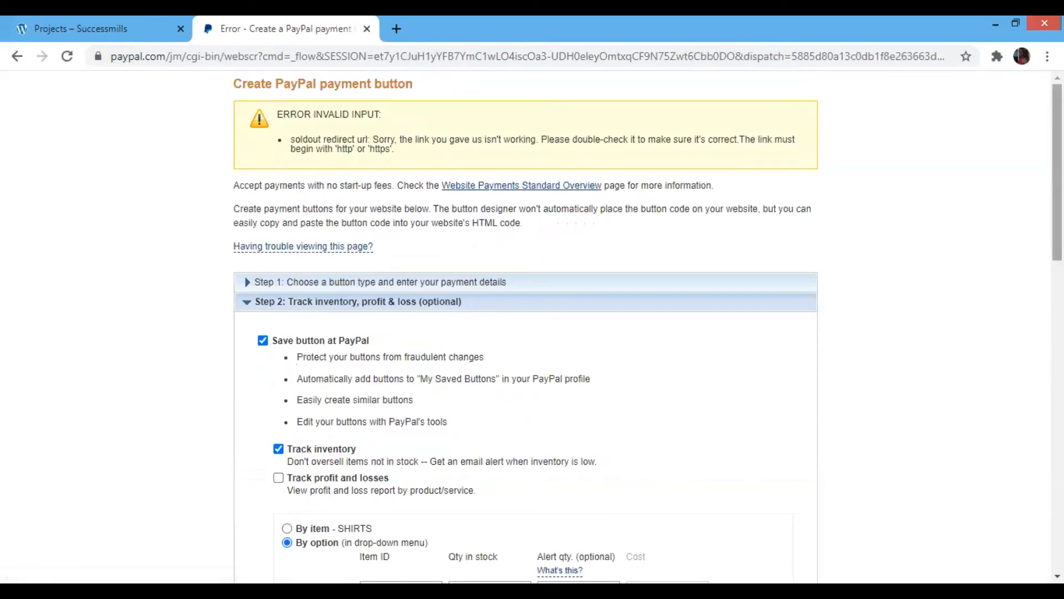
scroll(526, 327, "down", 6)
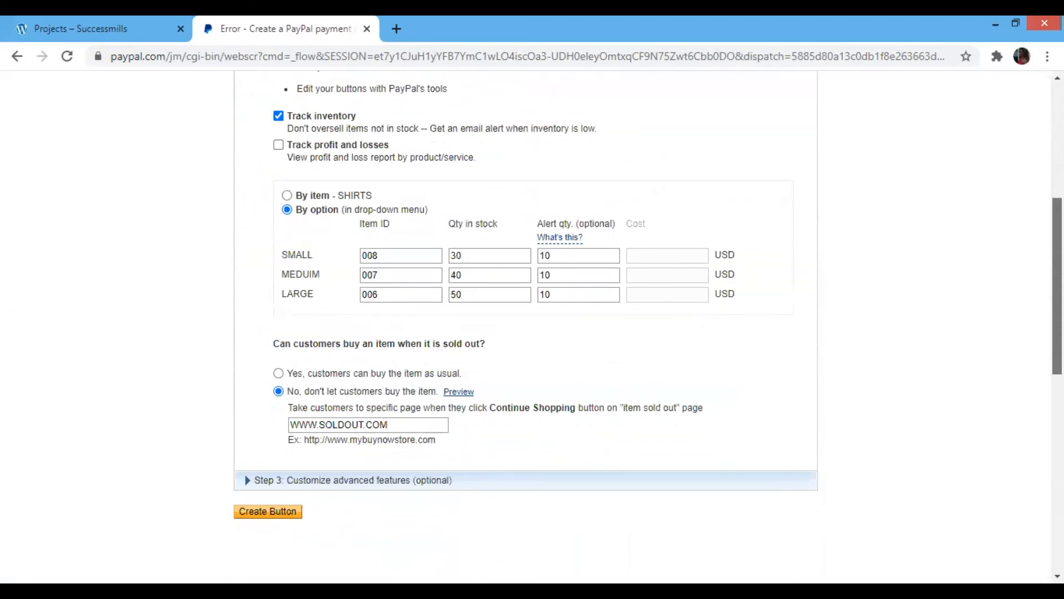
scroll(492, 489, "up", 1)
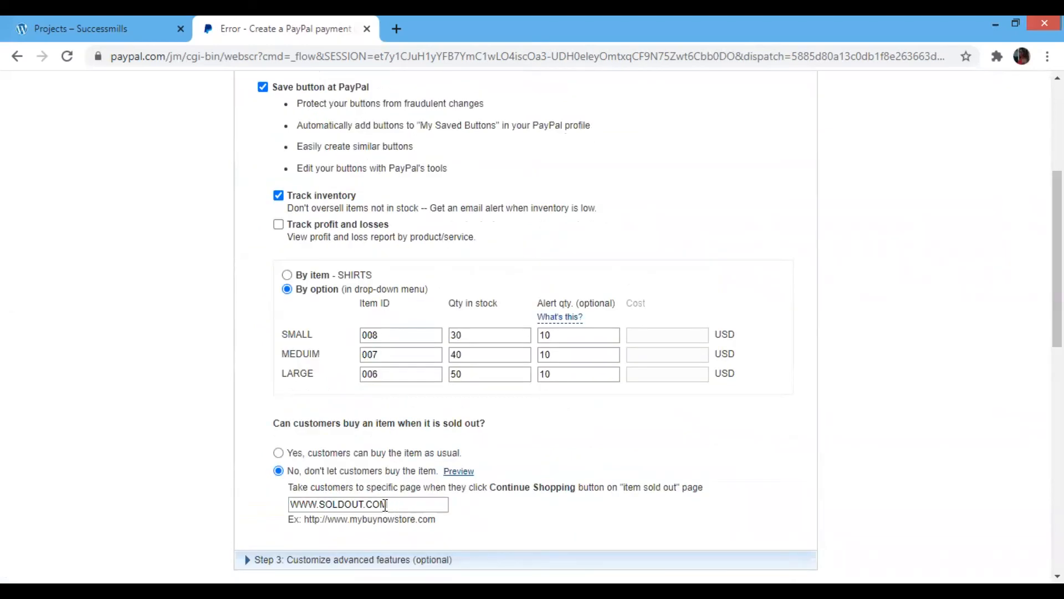
left_click(322, 504)
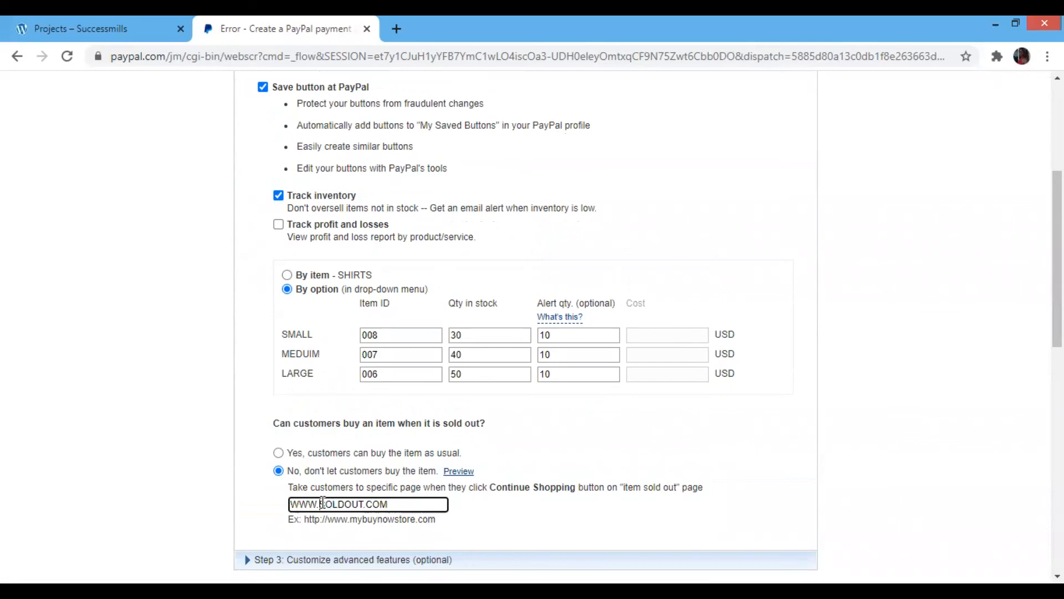
type("SUCCES")
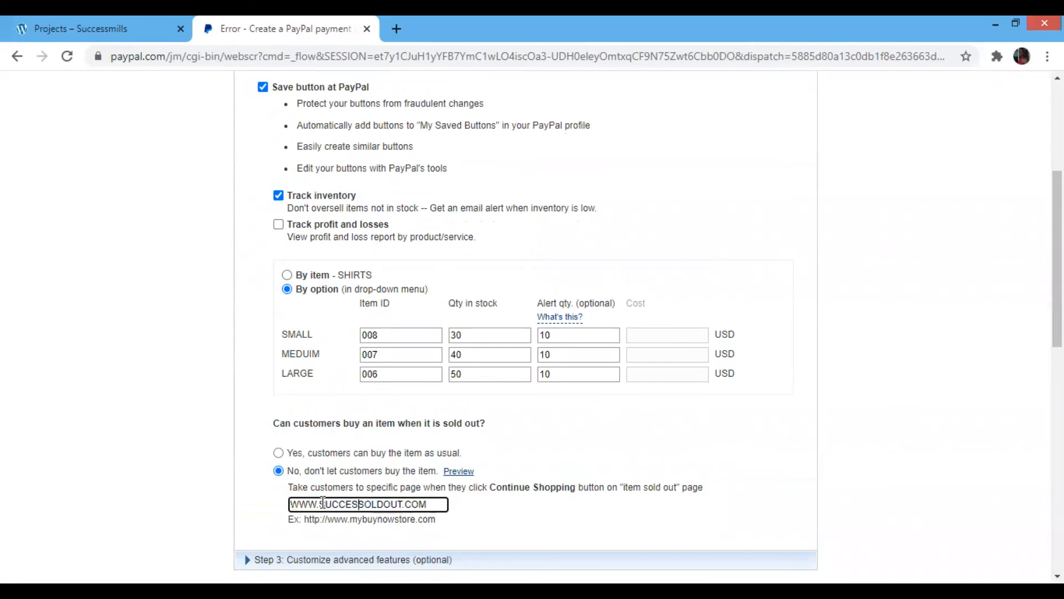
type("MILLS")
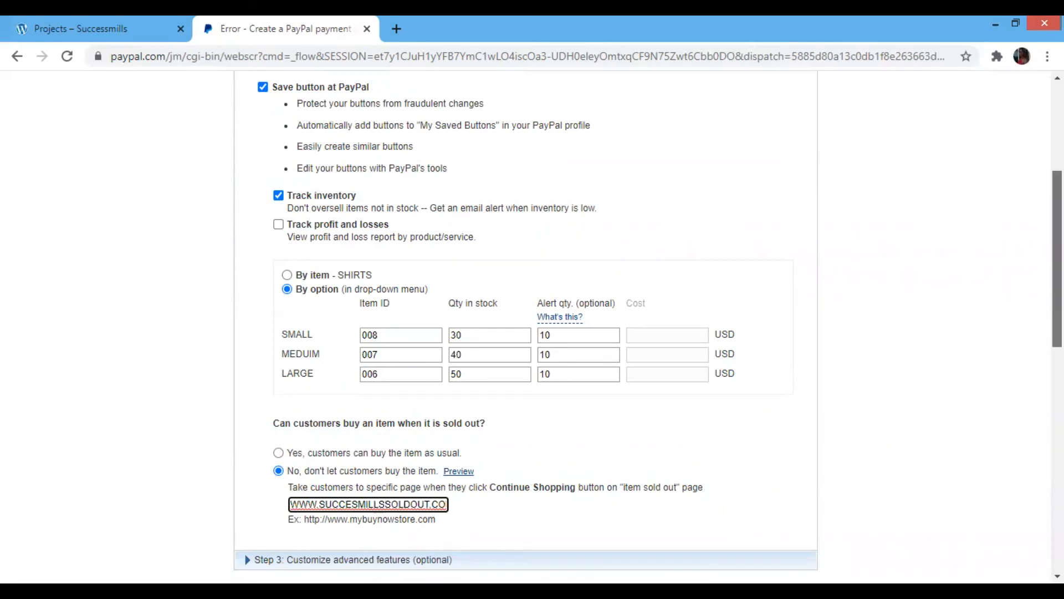
scroll(1058, 261, "down", 2)
left_click_drag(1058, 291, 1058, 395)
left_click(289, 200)
left_click(290, 204)
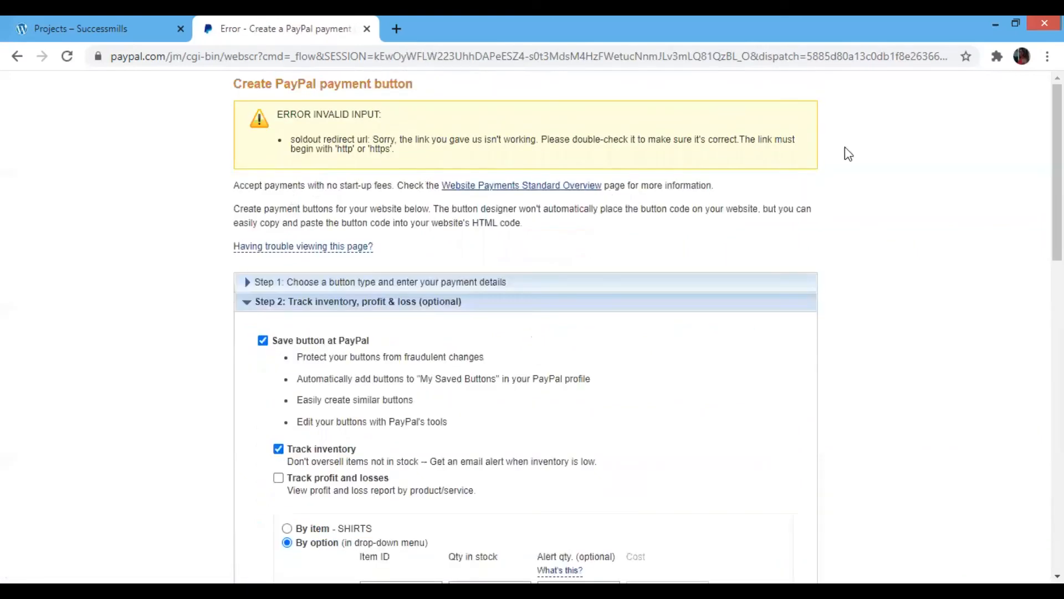
Choose 'Yes, customers can buy the item as usual' for sold-out items and create the SHIRTS button
scroll(532, 327, "down", 5)
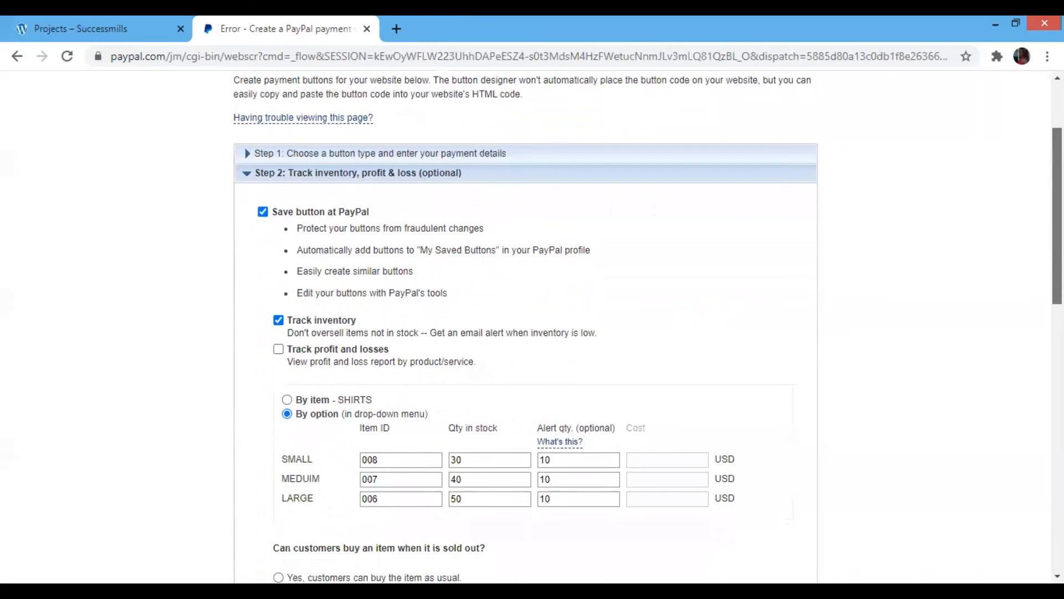
scroll(283, 405, "down", 1)
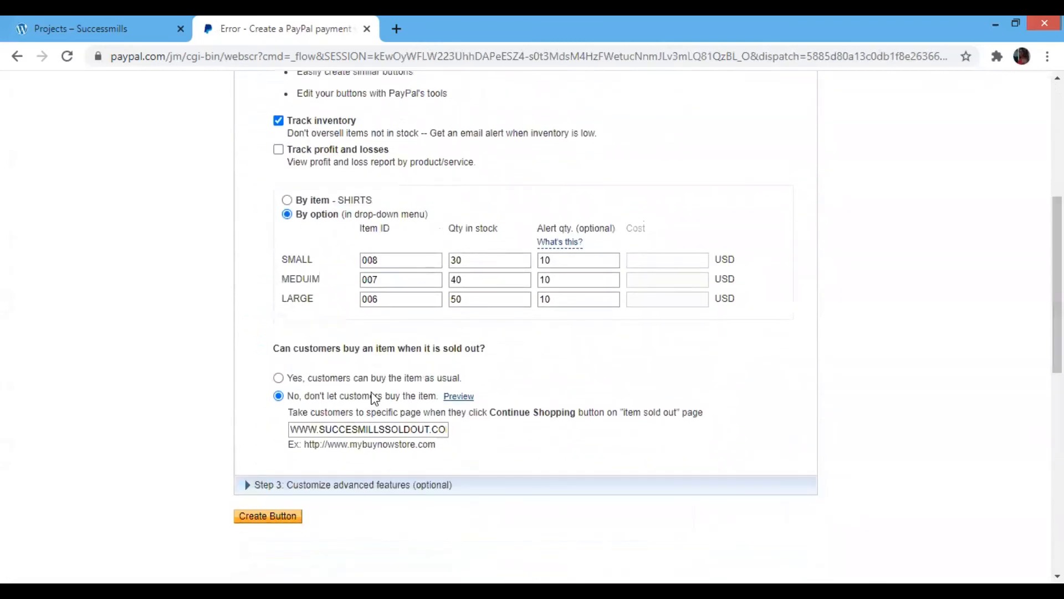
left_click(278, 378)
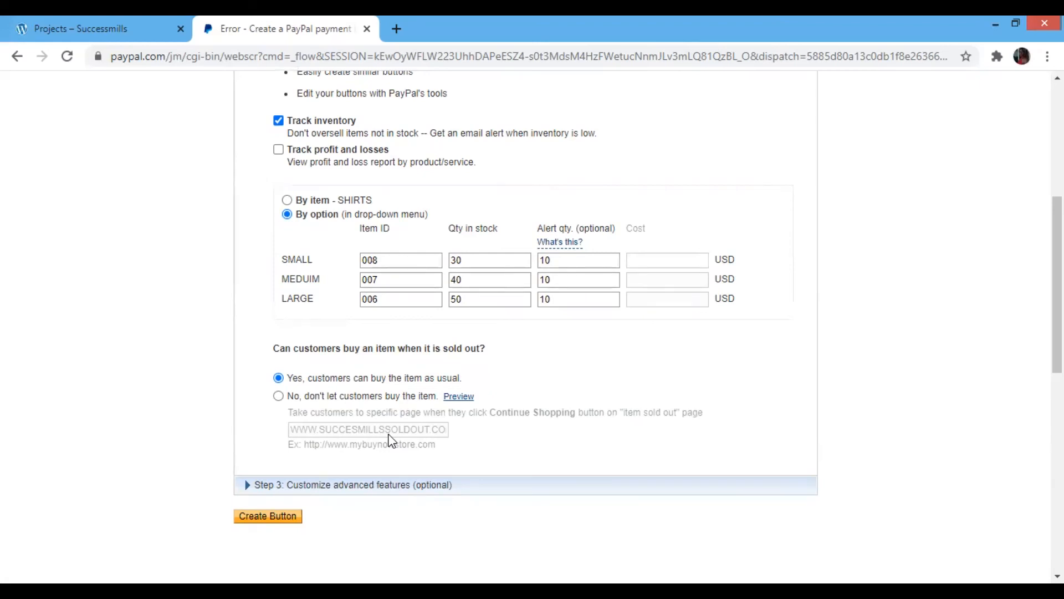
left_click(265, 520)
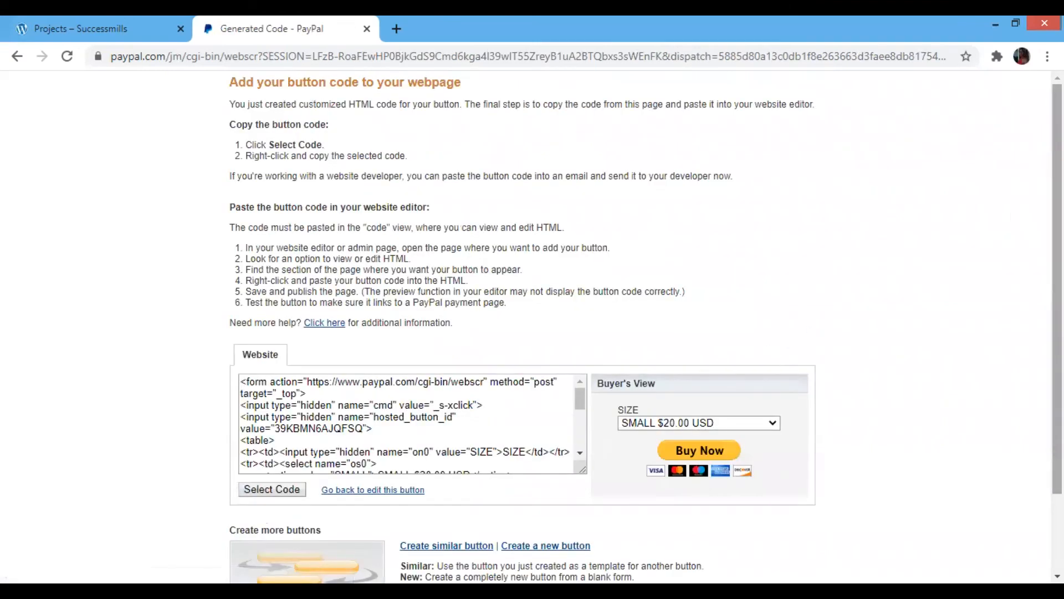
Copy the generated Buy Now button HTML and return to the Projects – Successmills tab
scroll(532, 327, "down", 2)
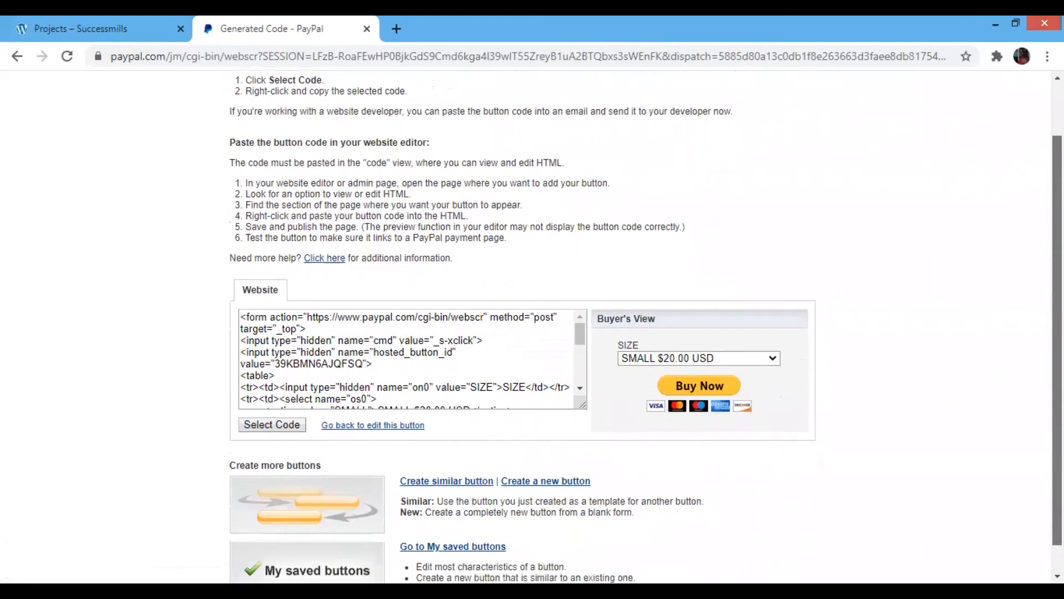
scroll(533, 327, "down", 1)
left_click(272, 395)
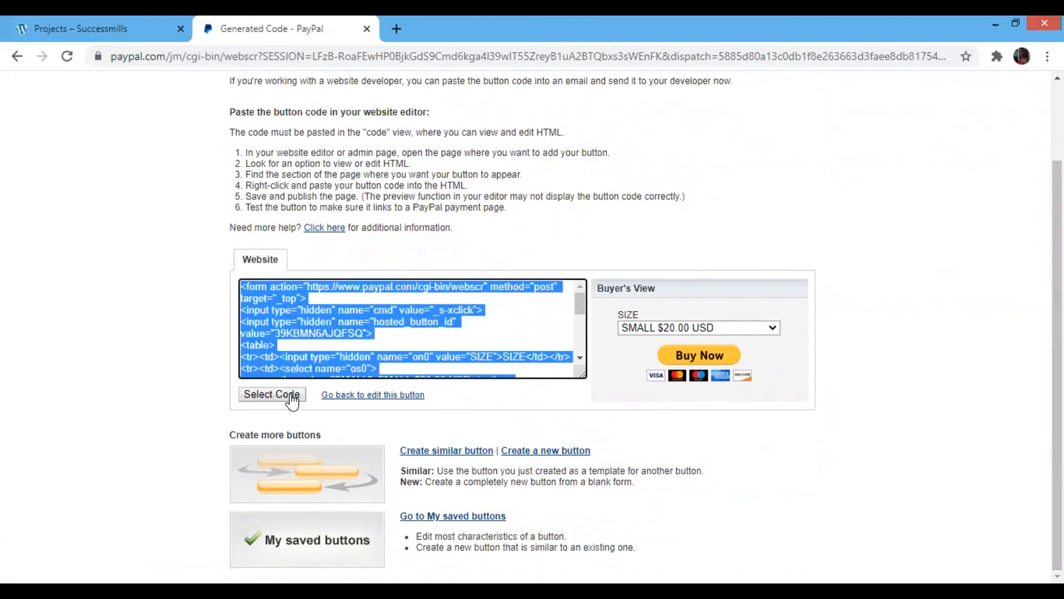
right_click(279, 301)
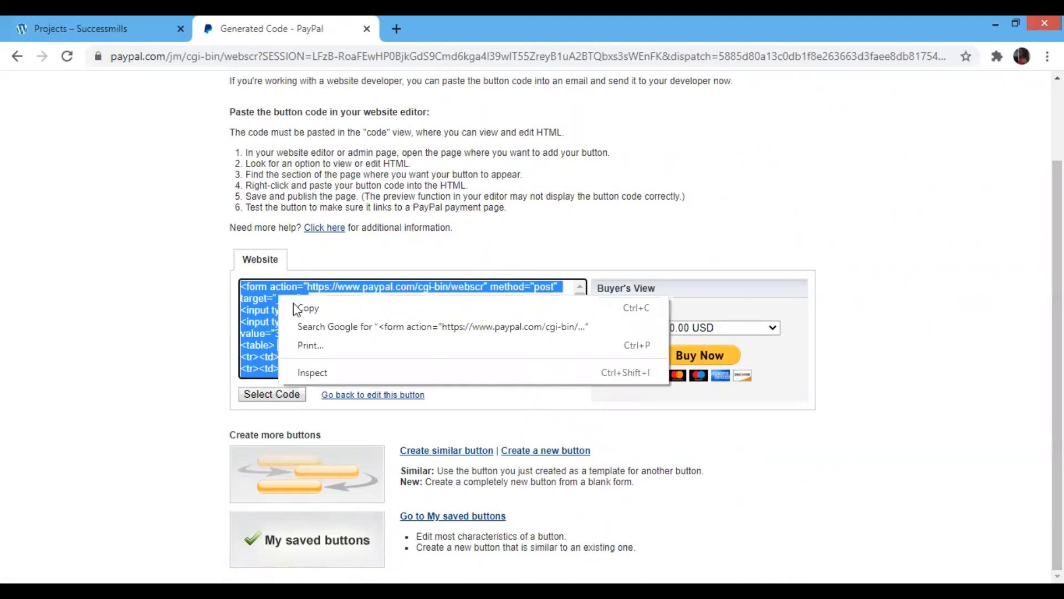
left_click(295, 306)
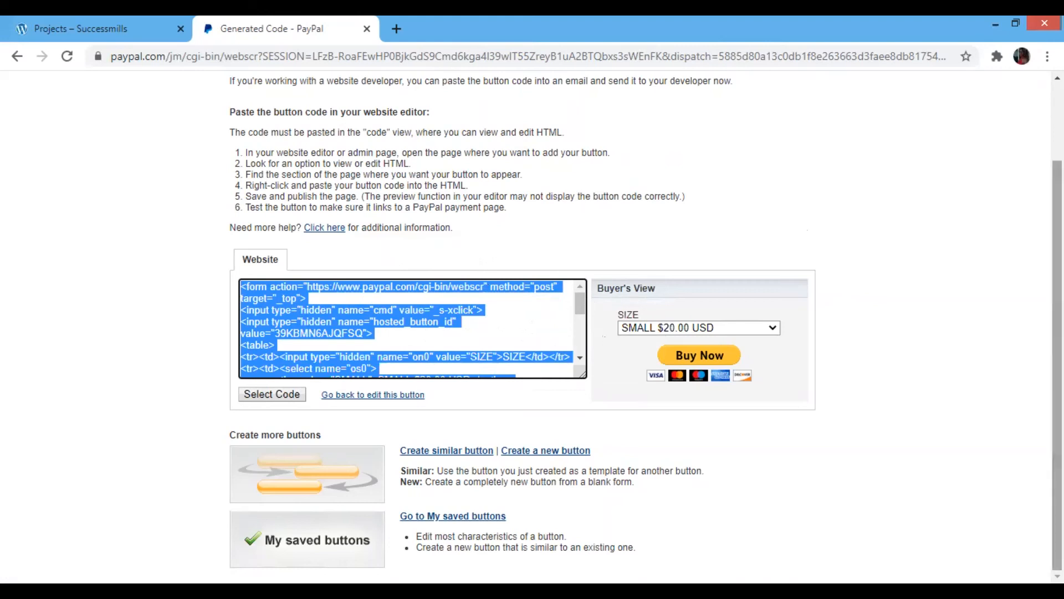
left_click(107, 18)
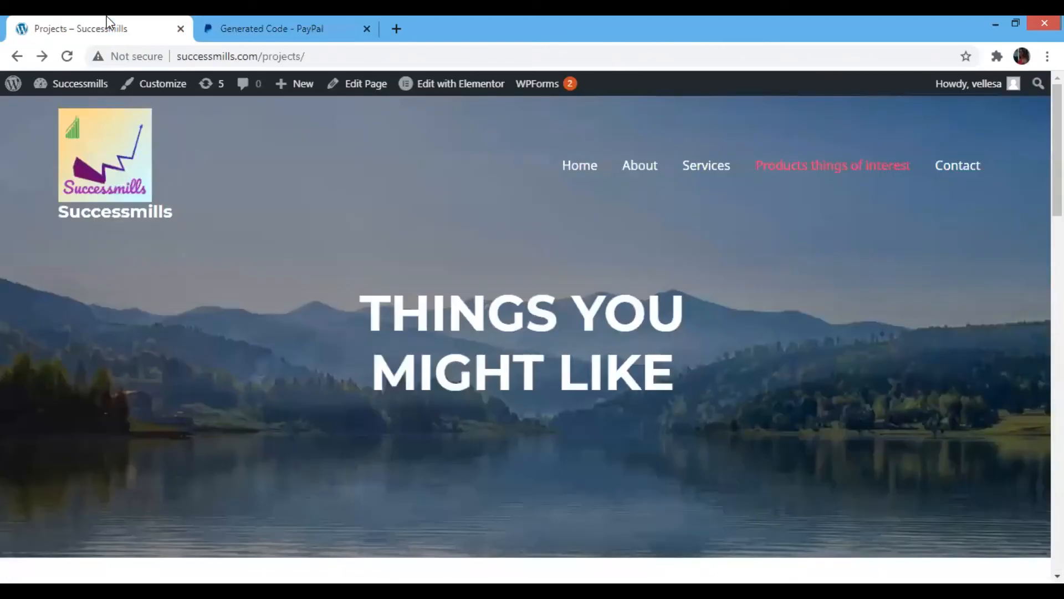
Open the Projects page in Elementor using 'Edit with Elementor' in the admin bar
mouse_move(437, 82)
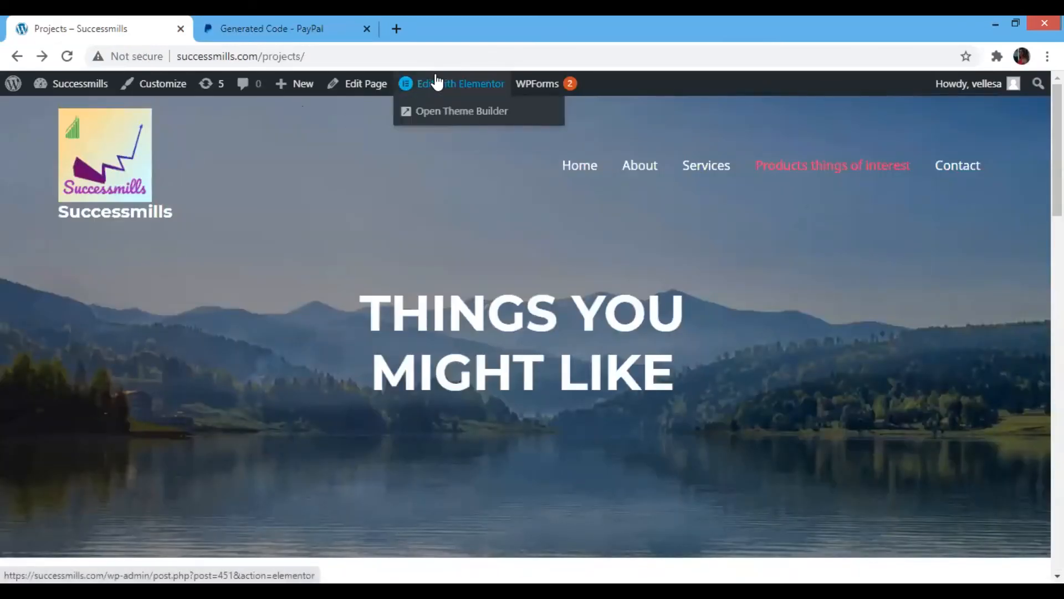
left_click(437, 82)
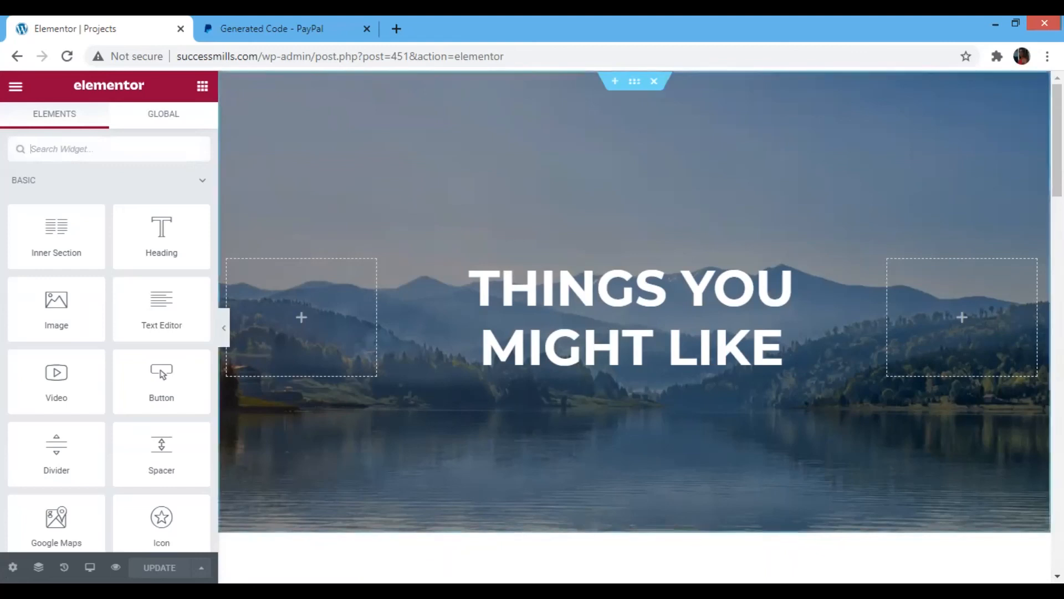
Search the widgets for 'H' and drag an HTML widget into the empty lower section
scroll(634, 327, "down", 20)
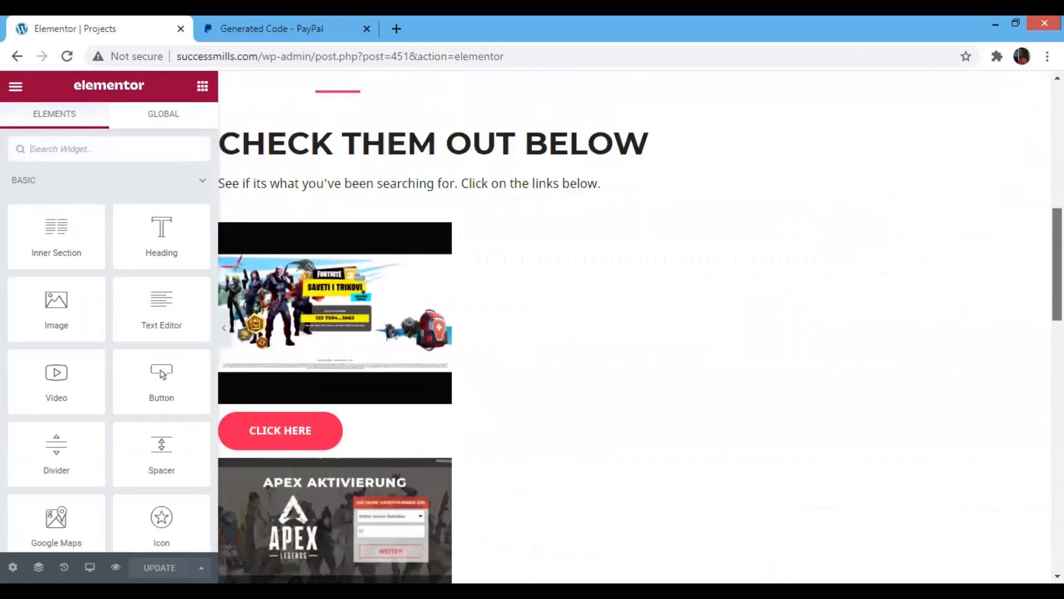
scroll(635, 327, "down", 4)
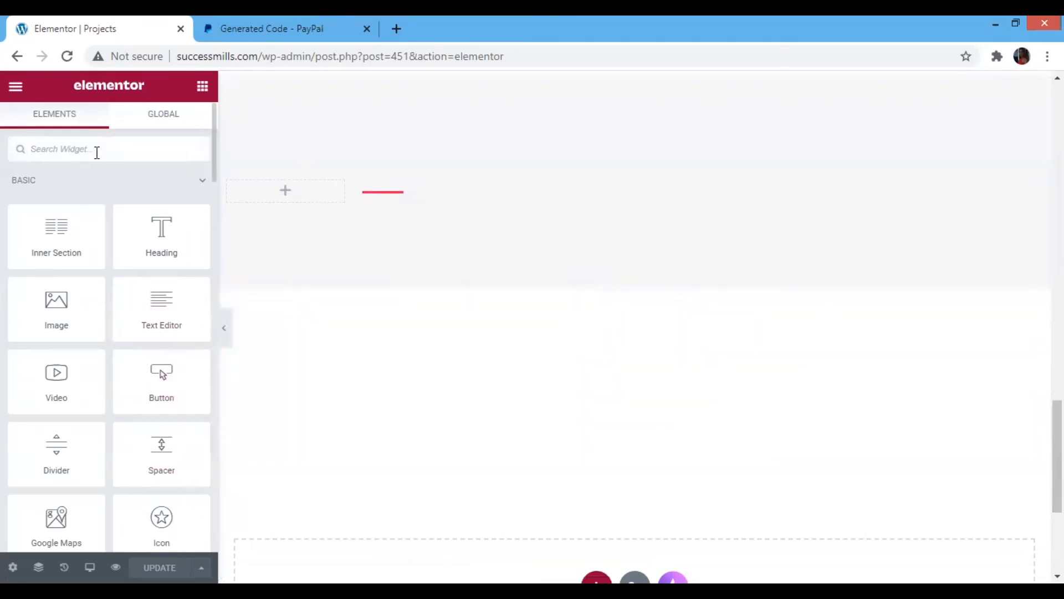
type("H")
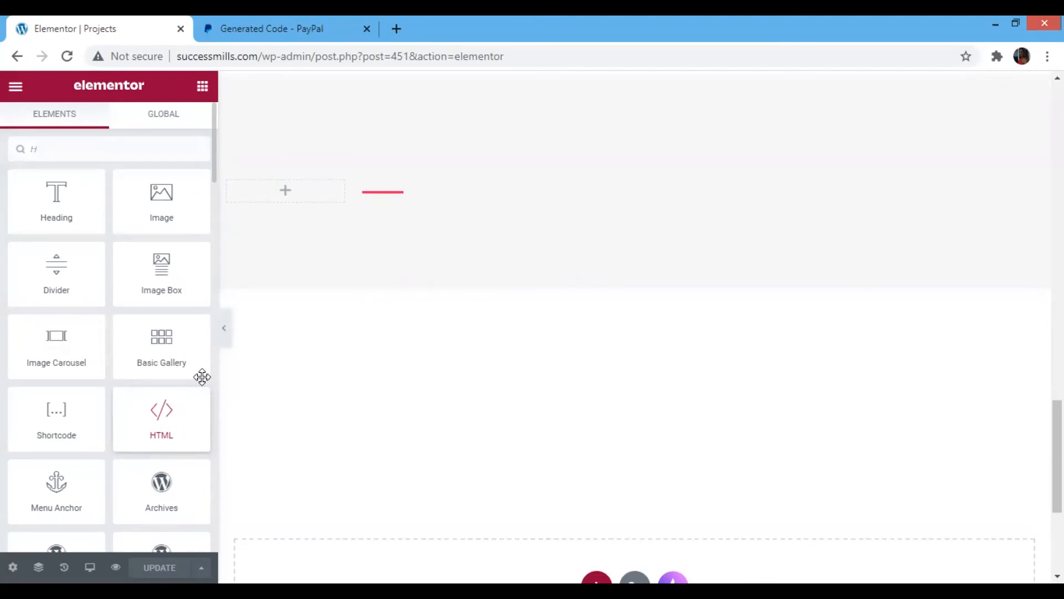
left_click_drag(202, 377, 357, 188)
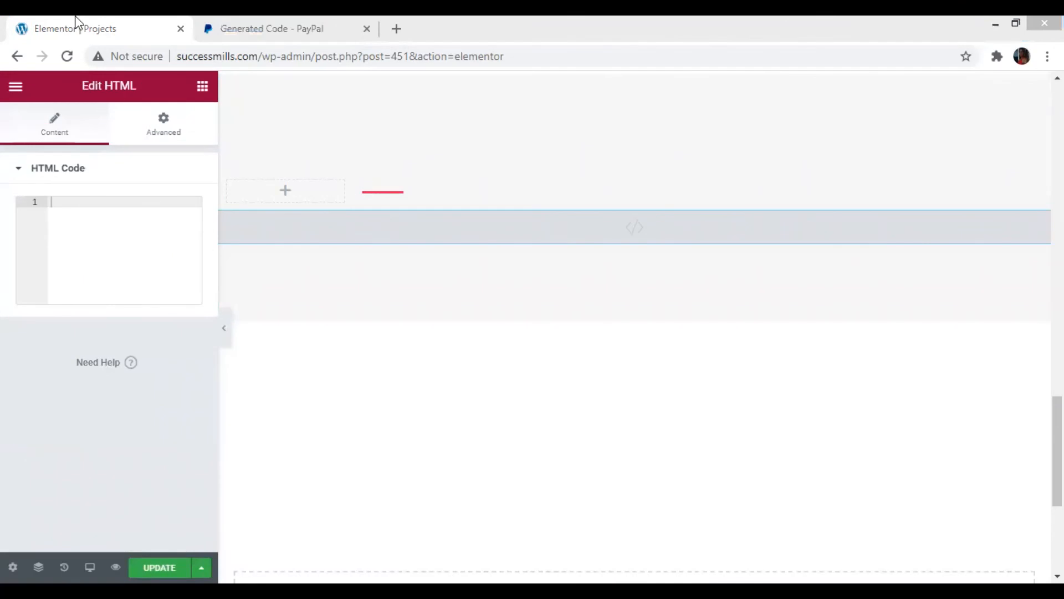
Paste the PayPal button code into the HTML widget, save with UPDATE, and verify the SIZE dropdown
right_click(93, 226)
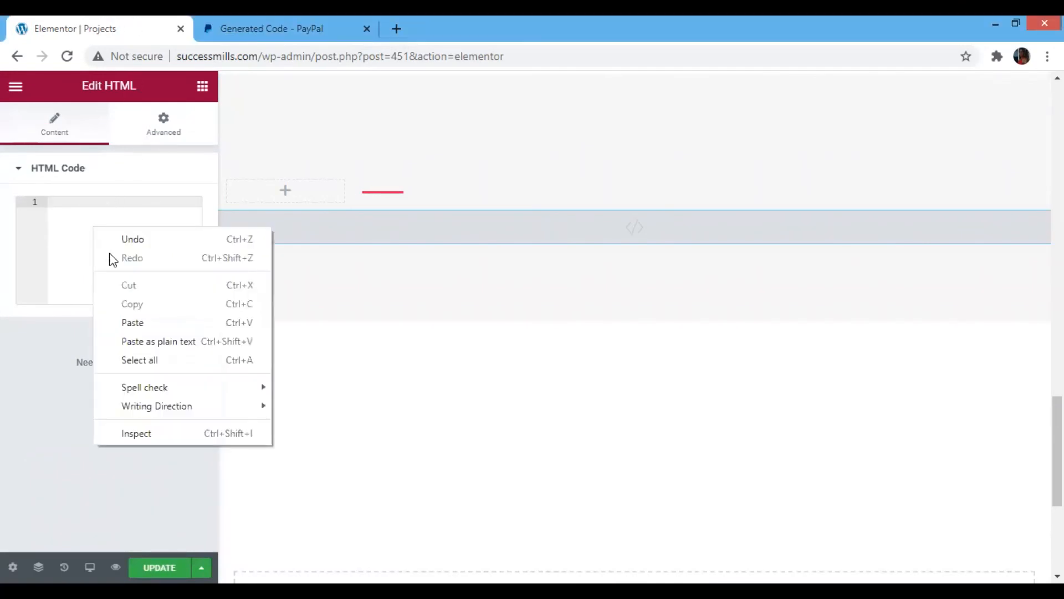
left_click(148, 327)
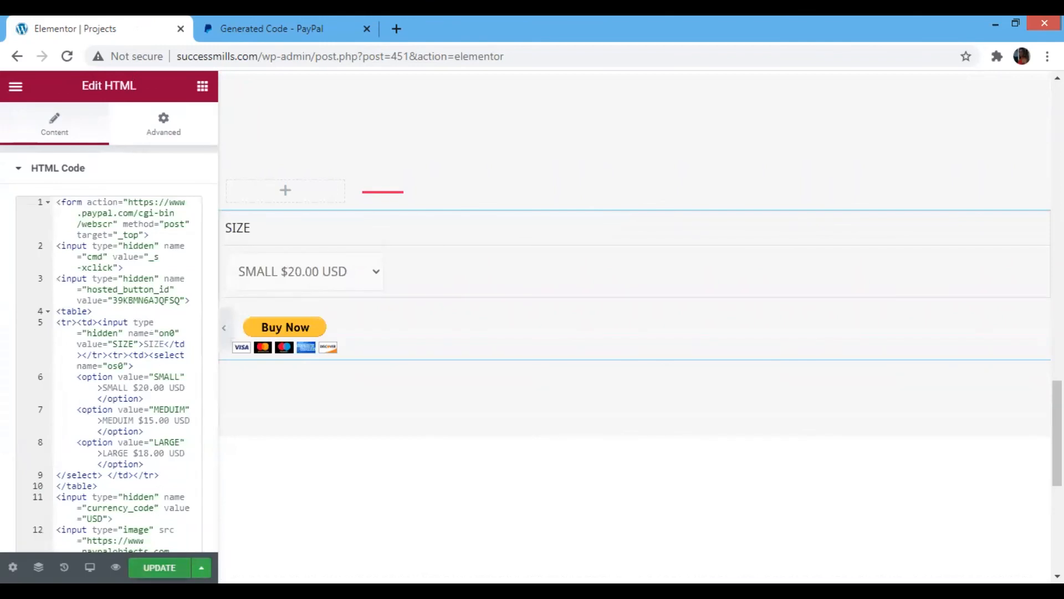
left_click(160, 567)
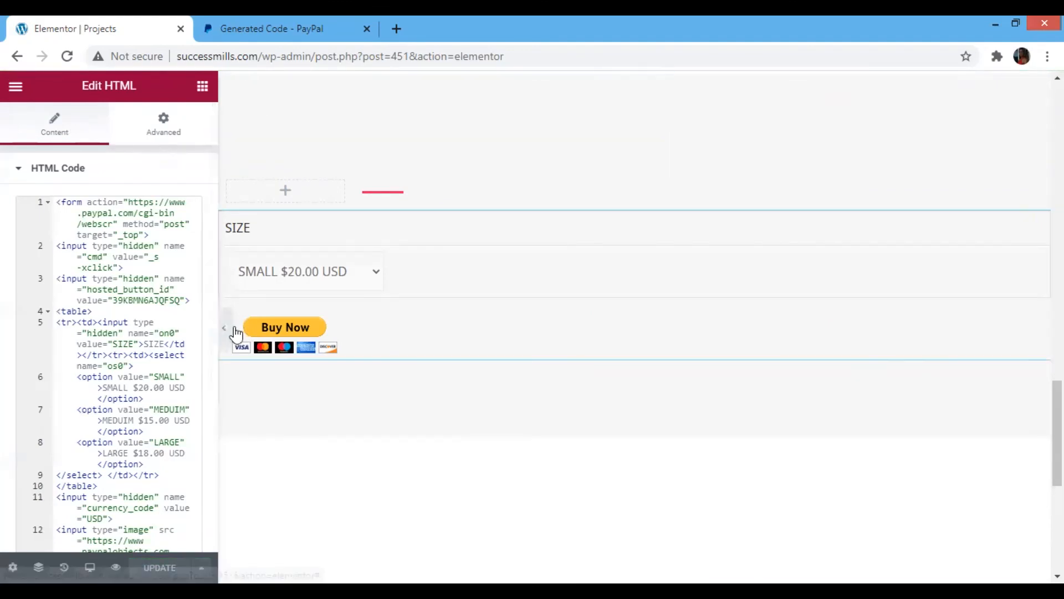
left_click(374, 274)
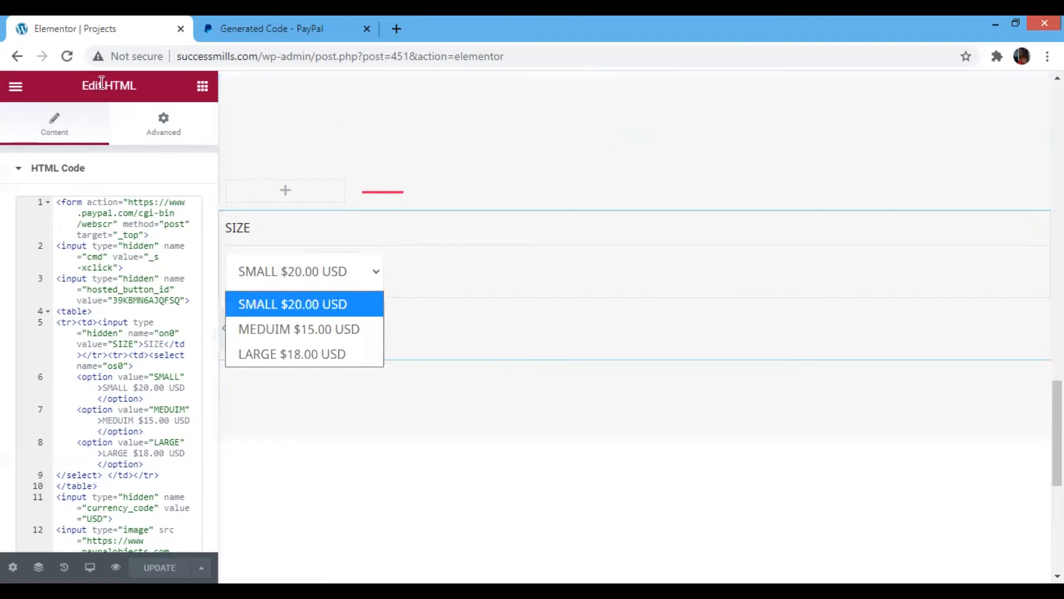
left_click(17, 89)
left_click(17, 88)
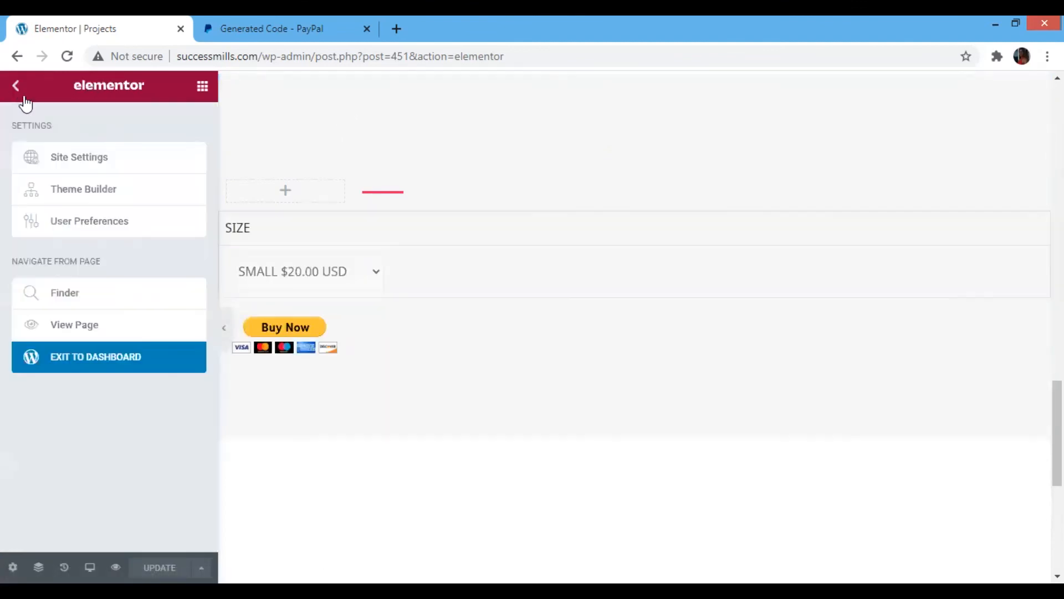
On the live Projects page, select MEDUIM $15.00 USD in the SIZE dropdown and click Buy Now
left_click(84, 327)
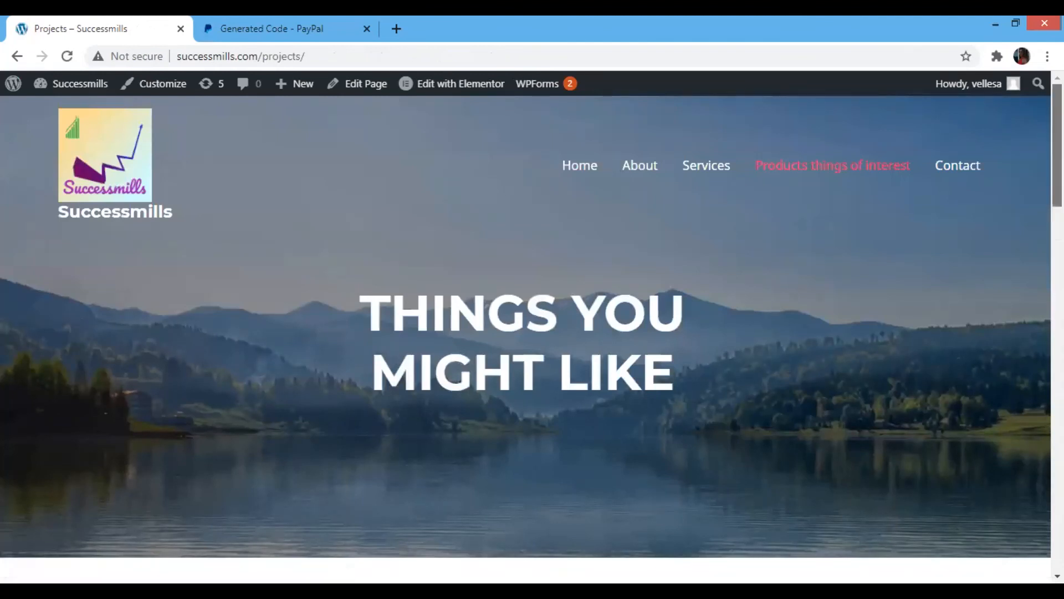
scroll(532, 327, "down", 6)
scroll(532, 333, "down", 15)
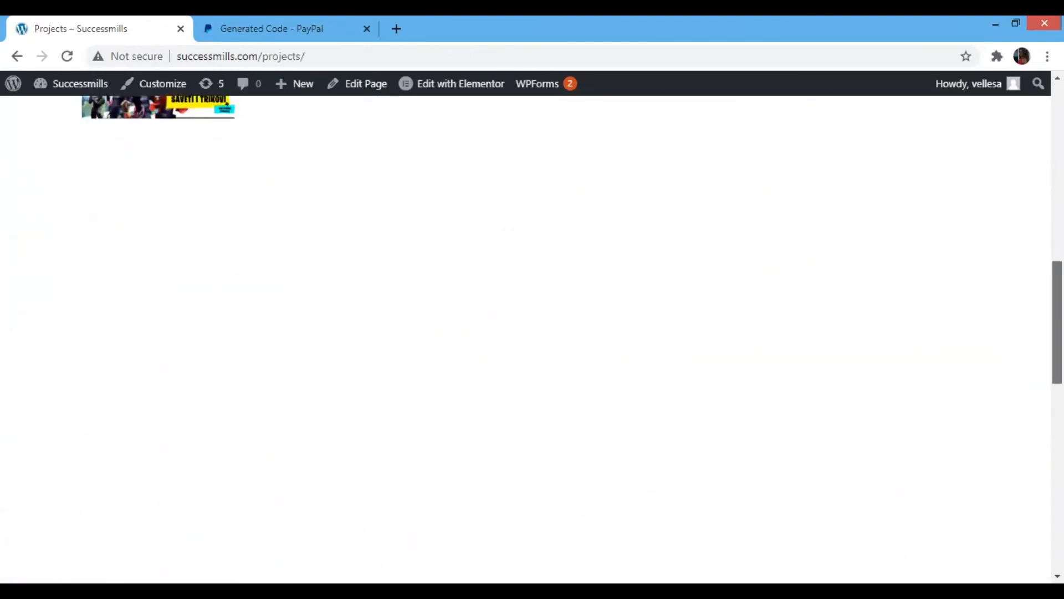
left_click_drag(1057, 444, 1057, 479)
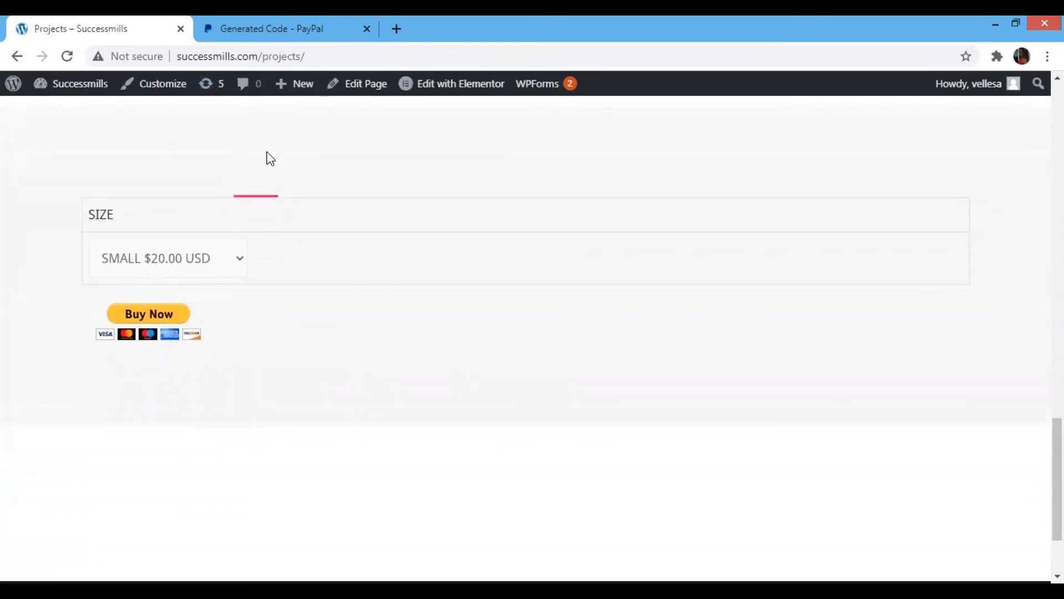
mouse_move(422, 104)
left_click(235, 258)
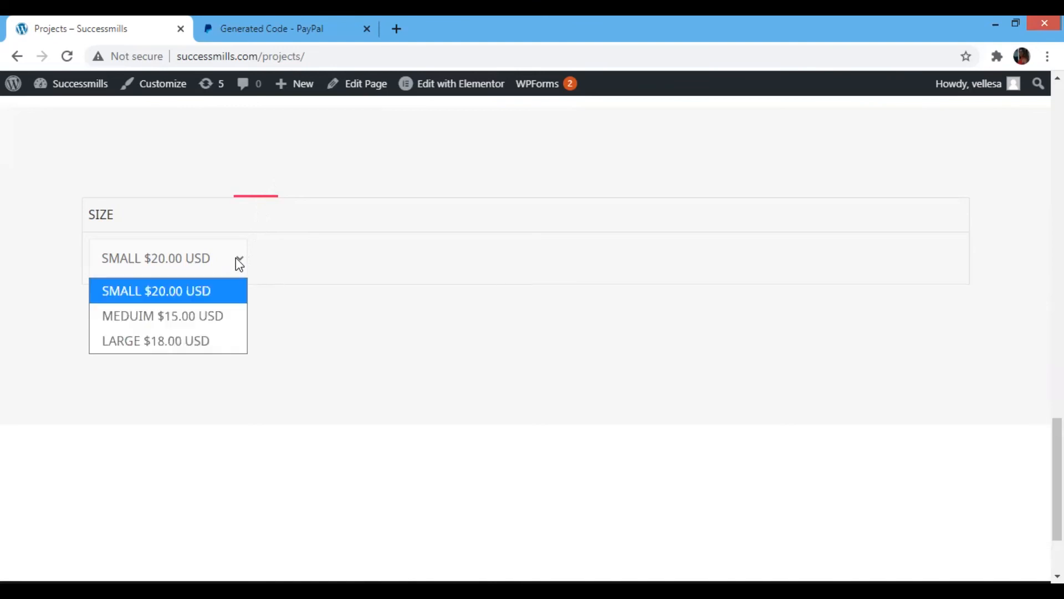
left_click(203, 323)
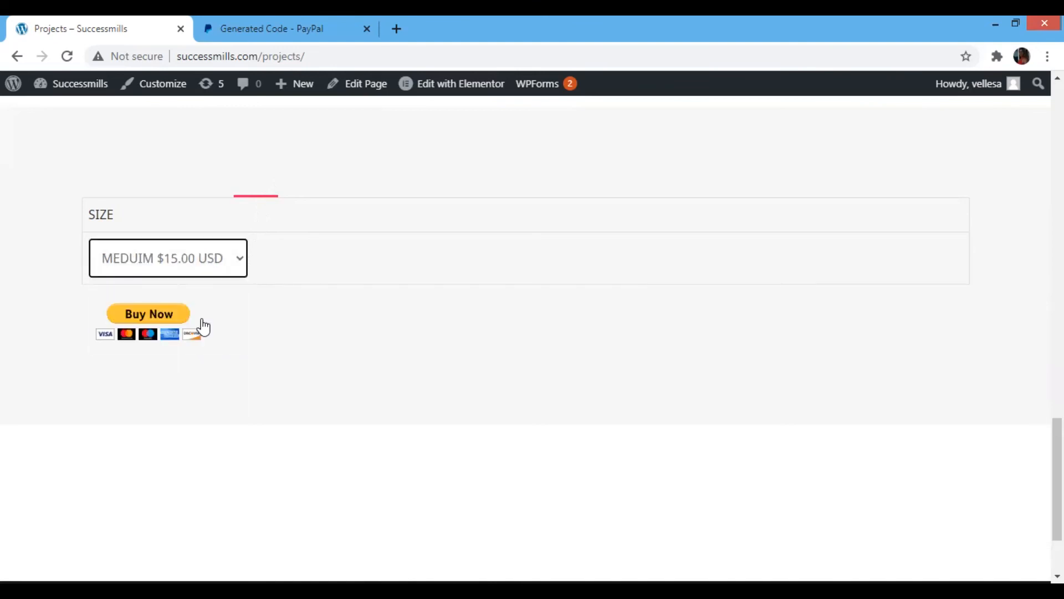
left_click(165, 325)
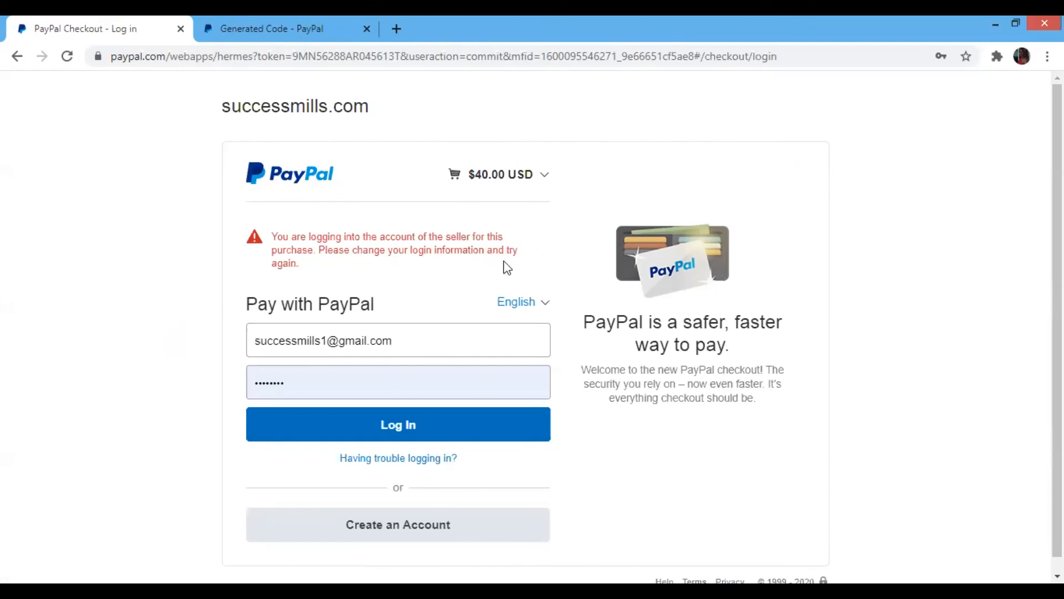
Check the $40.00 cart breakdown (SHIRTS $15.00, shipping $25.00), then log in with a different saved buyer account
left_click(511, 176)
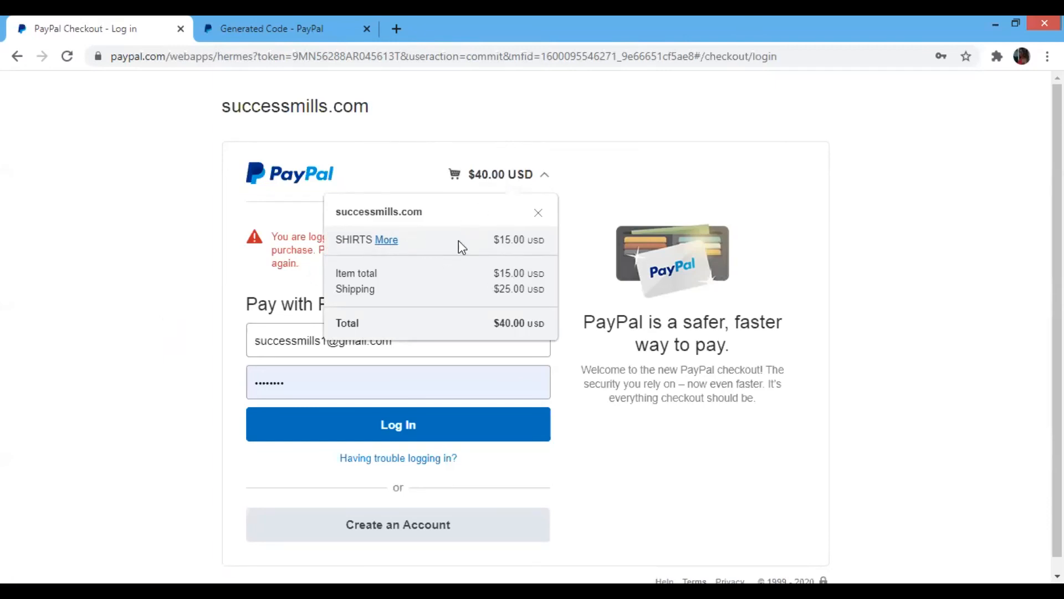
left_click(923, 150)
left_click(412, 347)
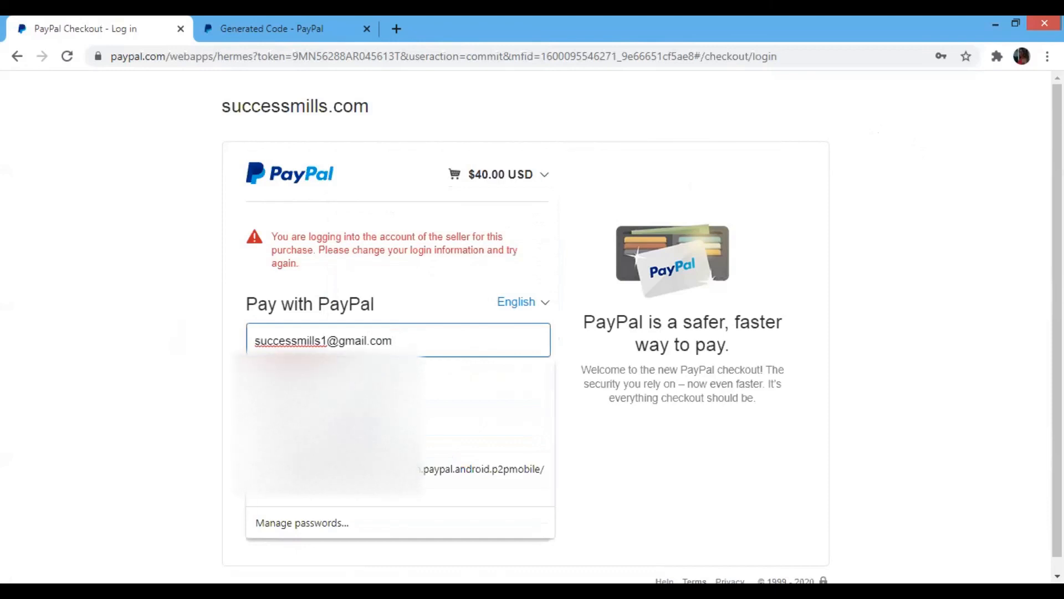
left_click(339, 434)
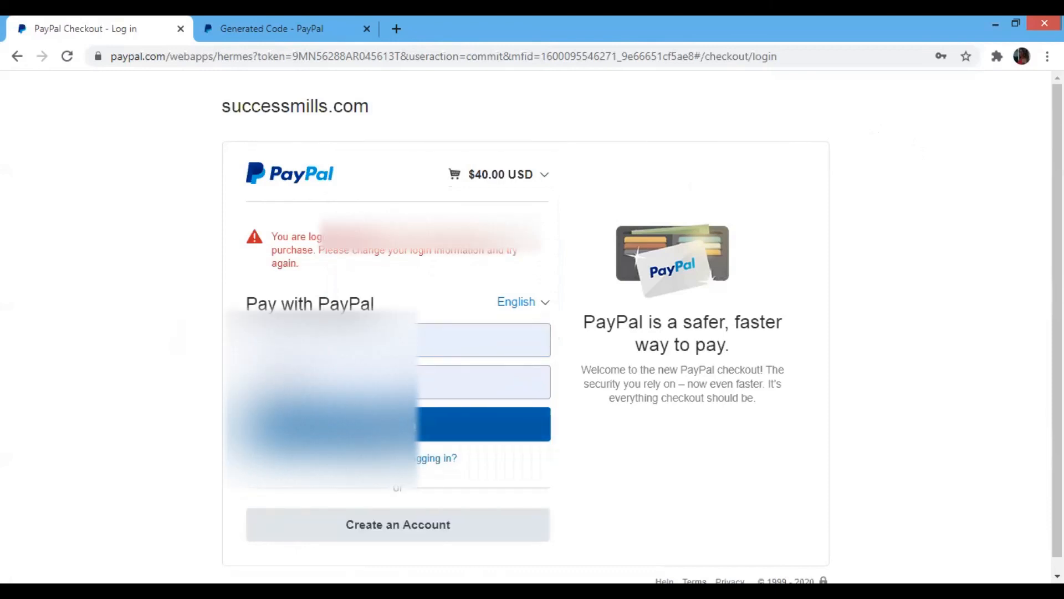
left_click(359, 423)
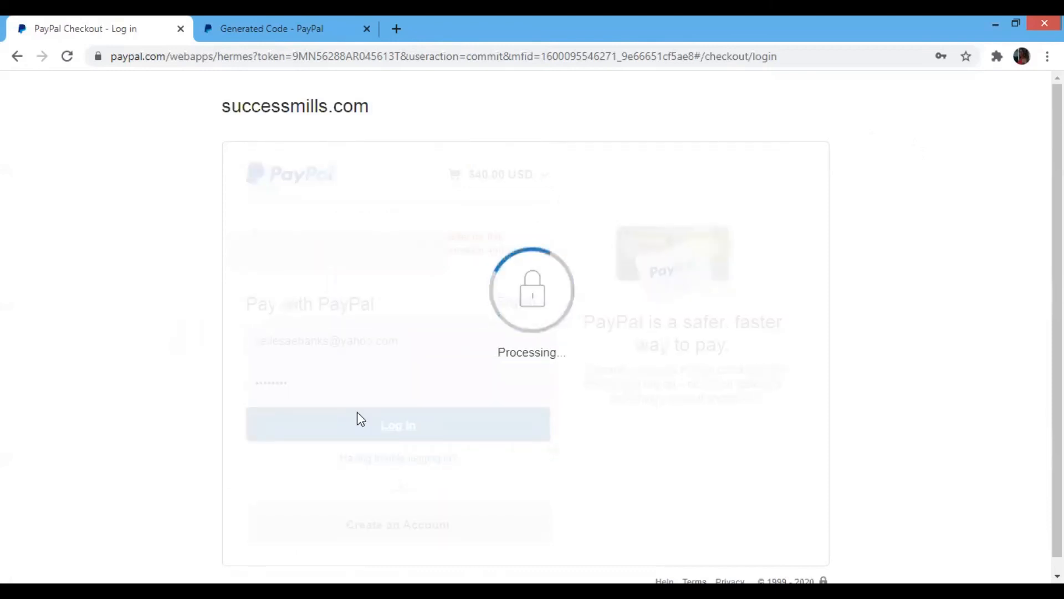